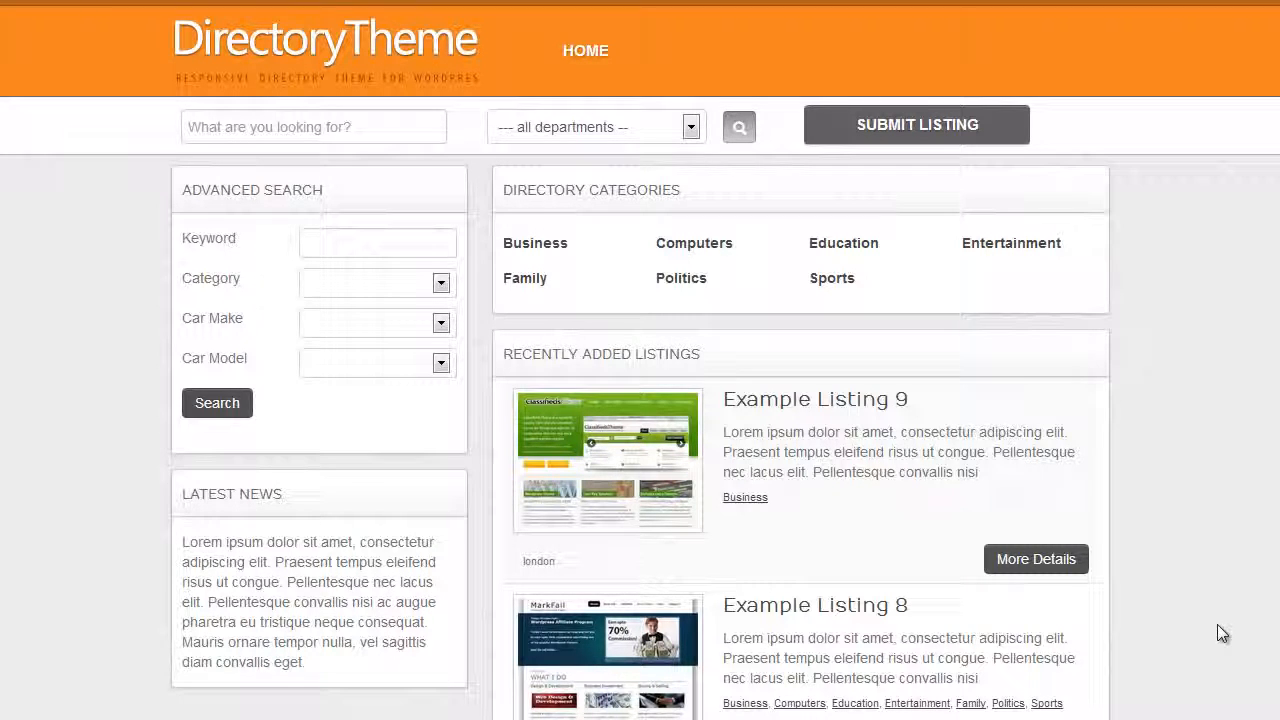
# Open Example Listing 9 for editing and go to its car make and car model fields
pyautogui.click(862, 404)
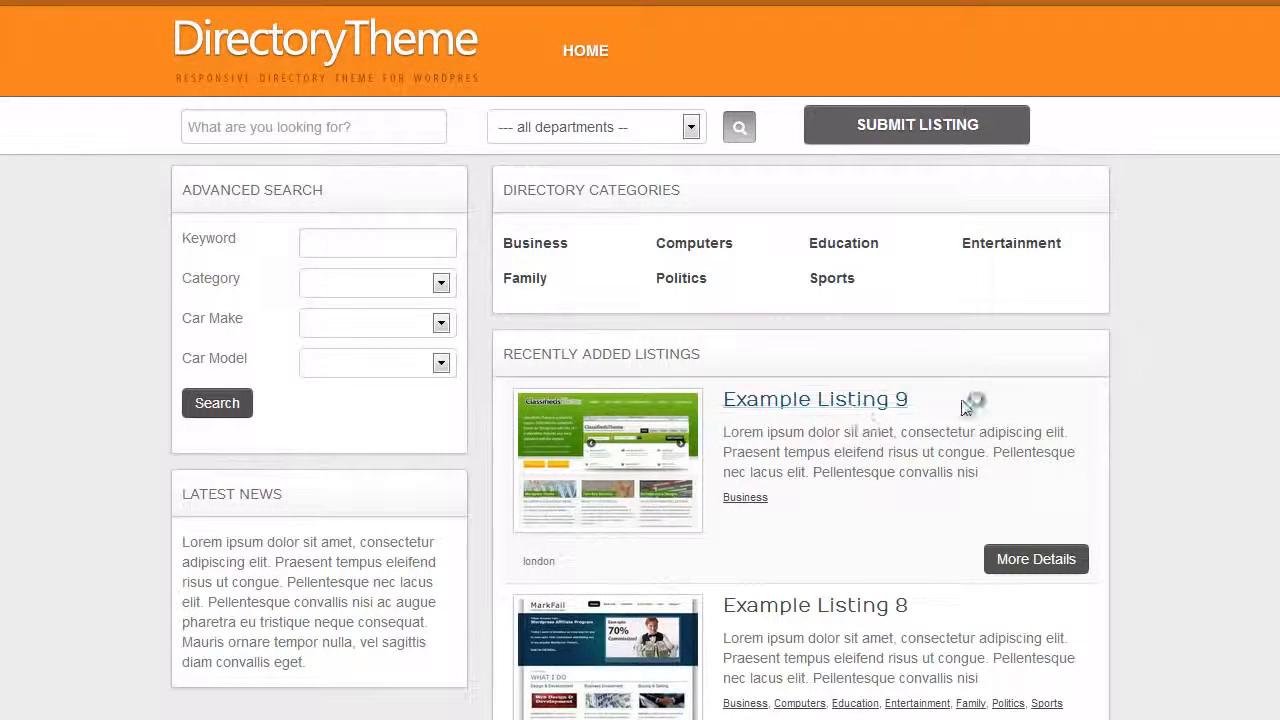
pyautogui.scroll(-3, 1090, 407)
pyautogui.scroll(1, 1107, 409)
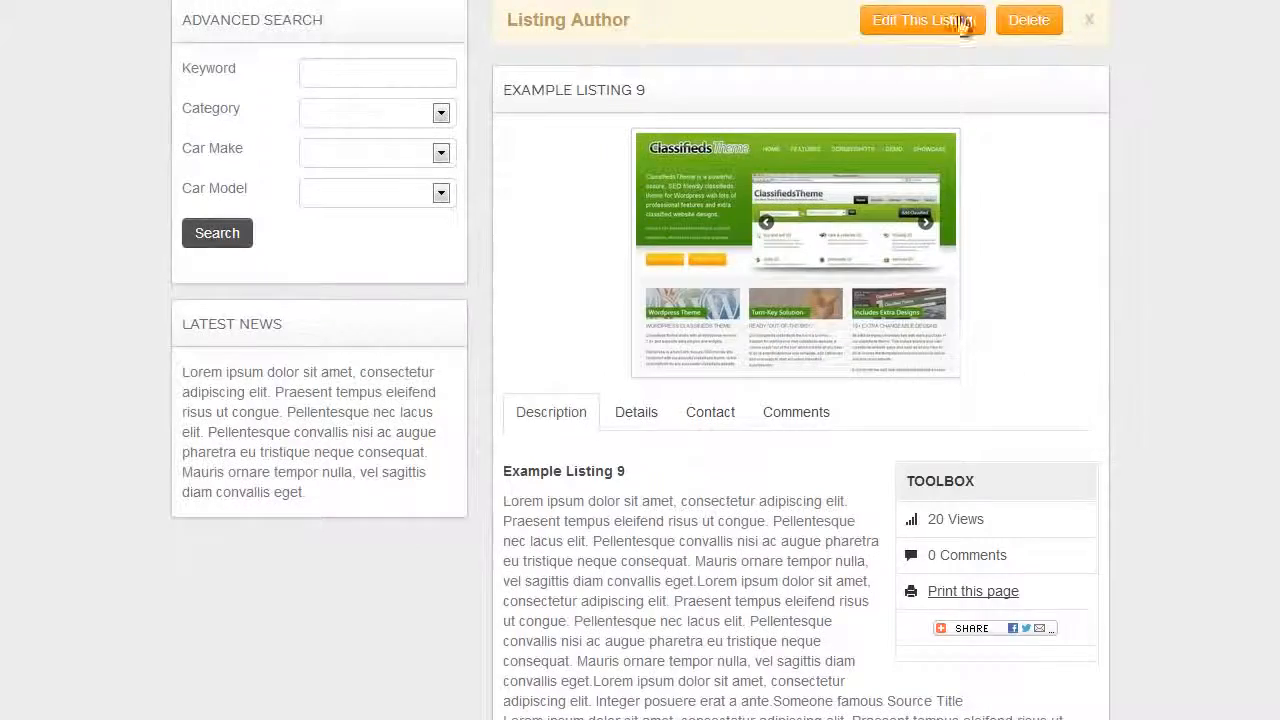
pyautogui.click(944, 22)
pyautogui.scroll(-4, 1156, 426)
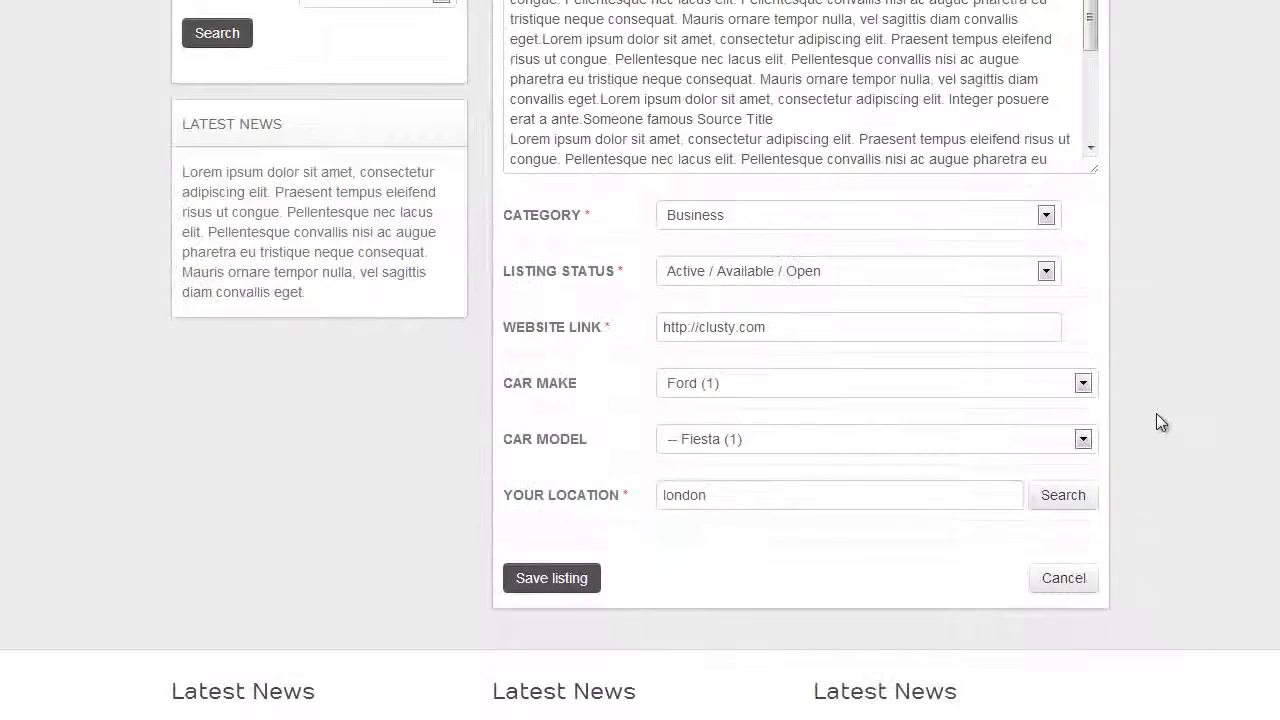
pyautogui.scroll(-1, 1157, 411)
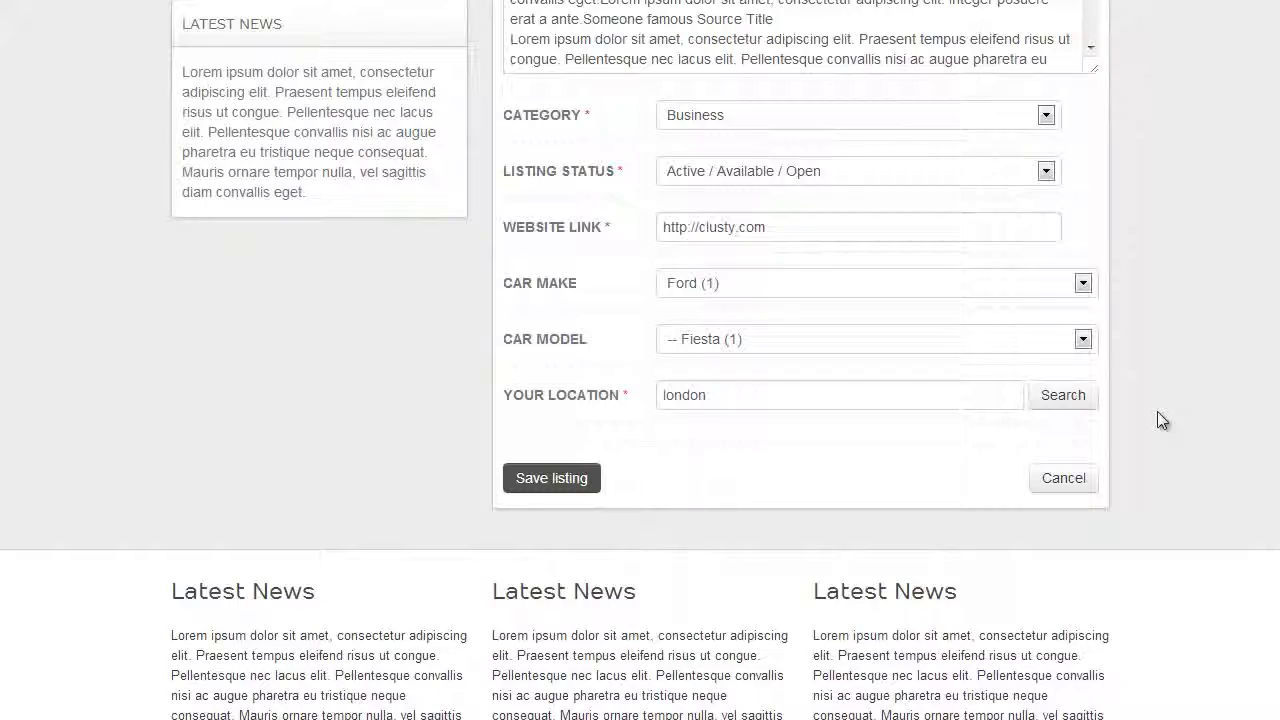
pyautogui.scroll(1, 1157, 411)
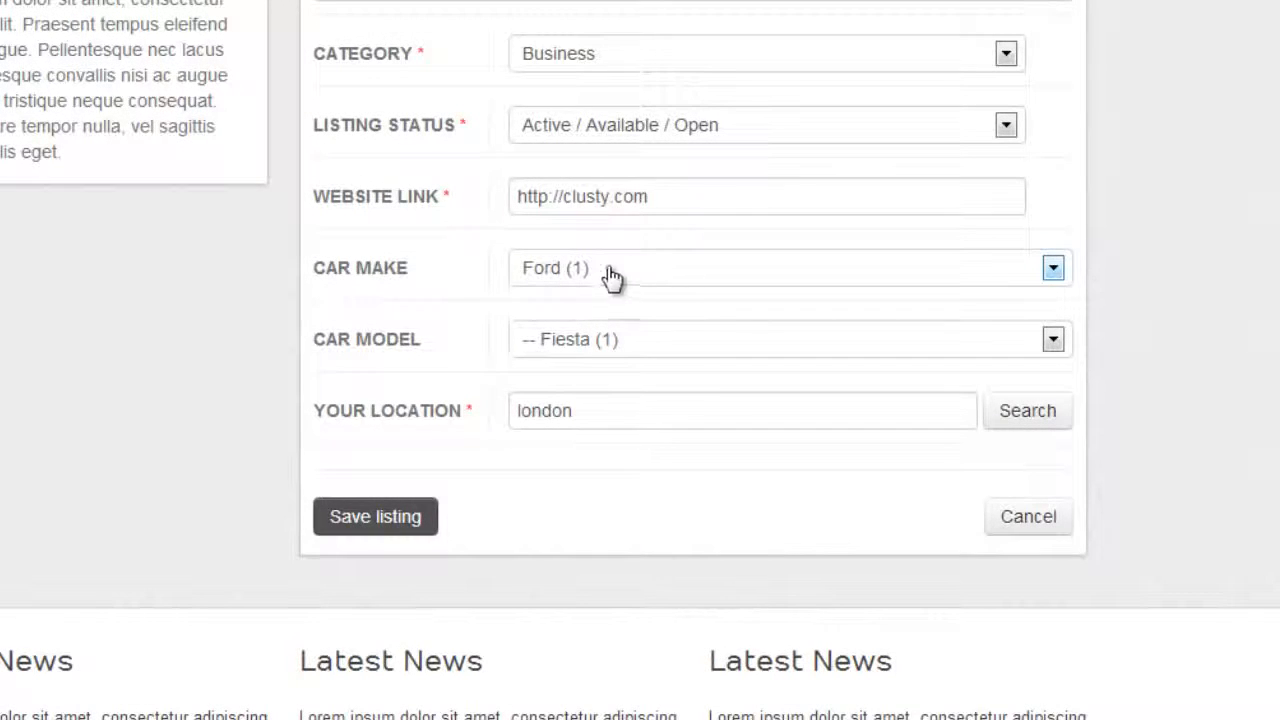
# Set the listing's car make to BMW and its car model to X5
pyautogui.click(586, 270)
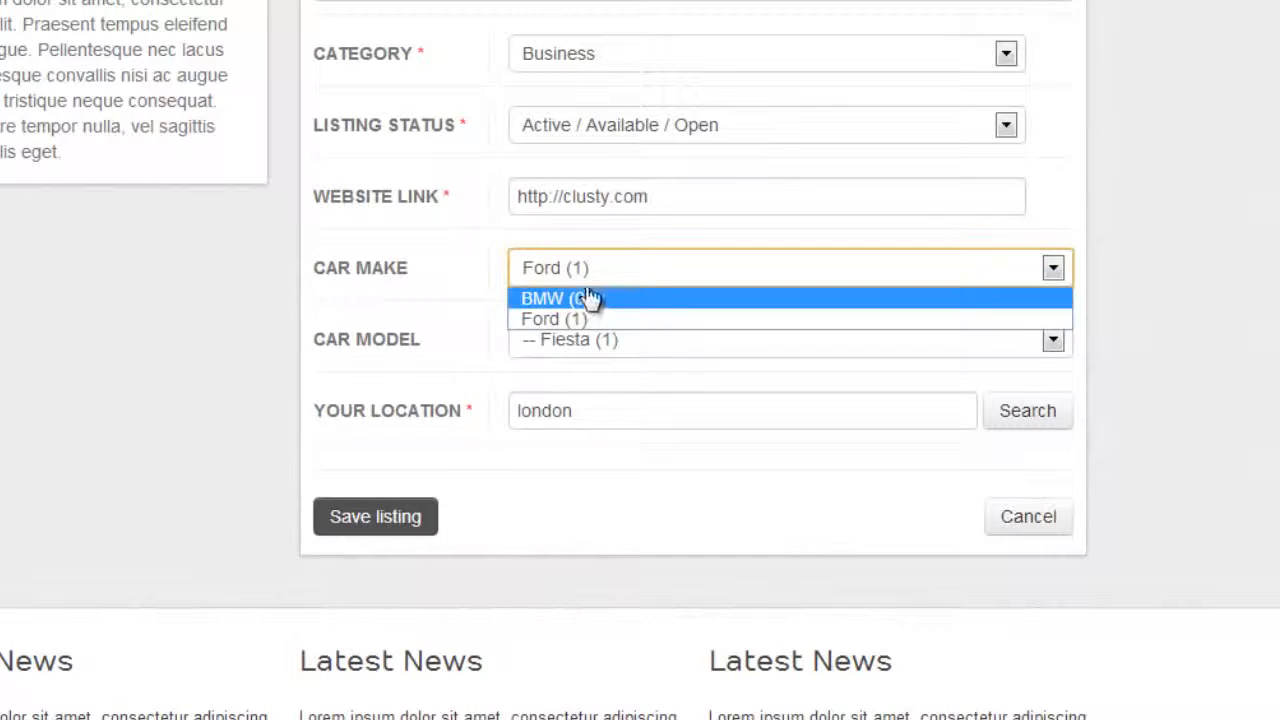
pyautogui.click(580, 298)
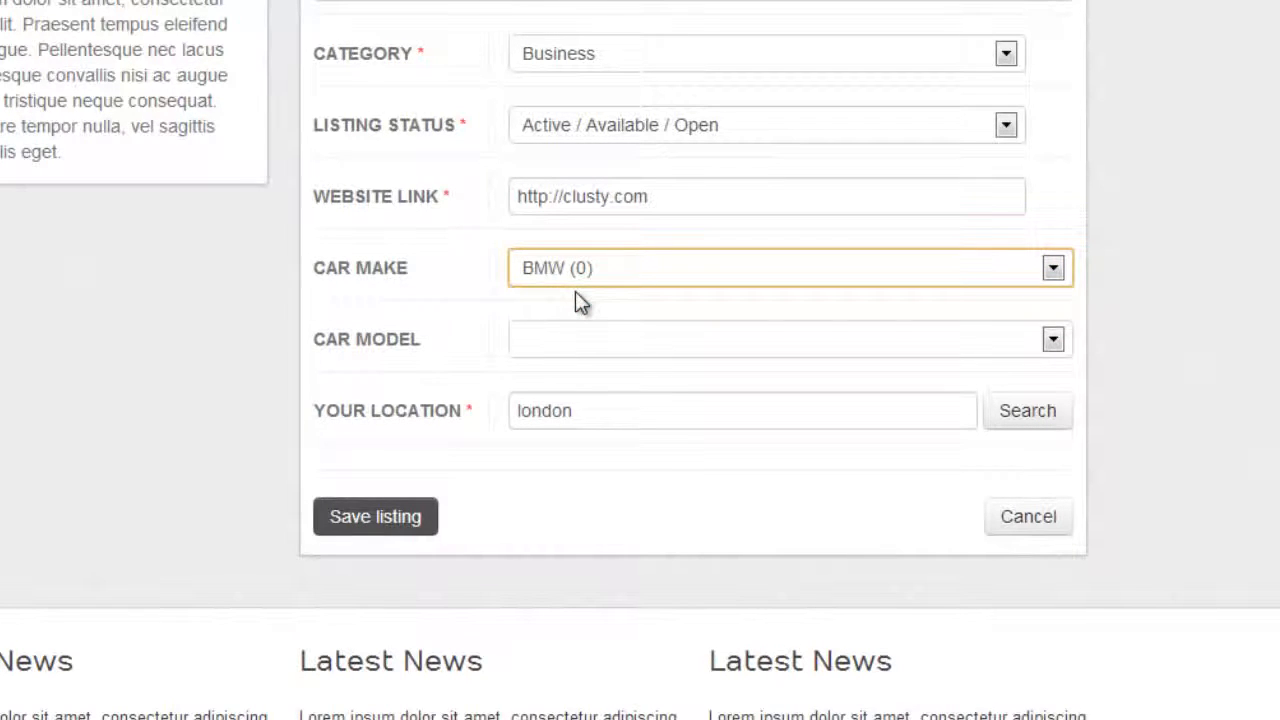
pyautogui.scroll(-1, 430, 340)
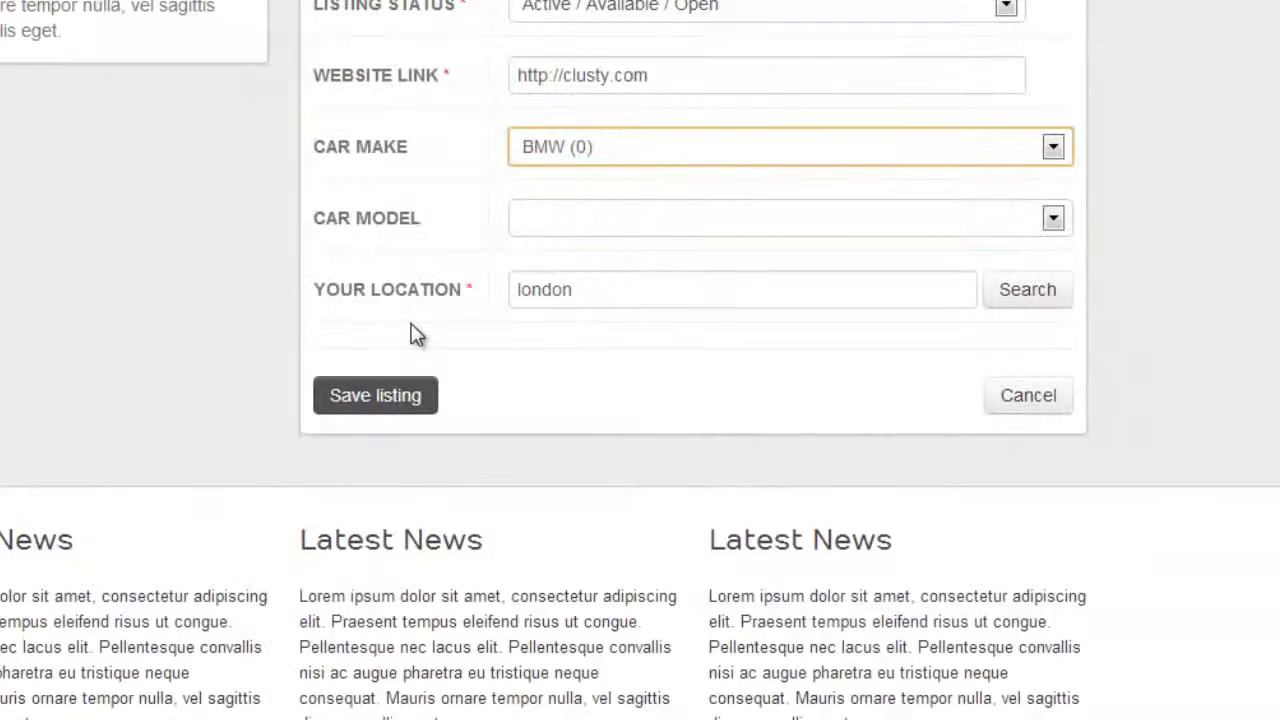
pyautogui.scroll(1, 415, 338)
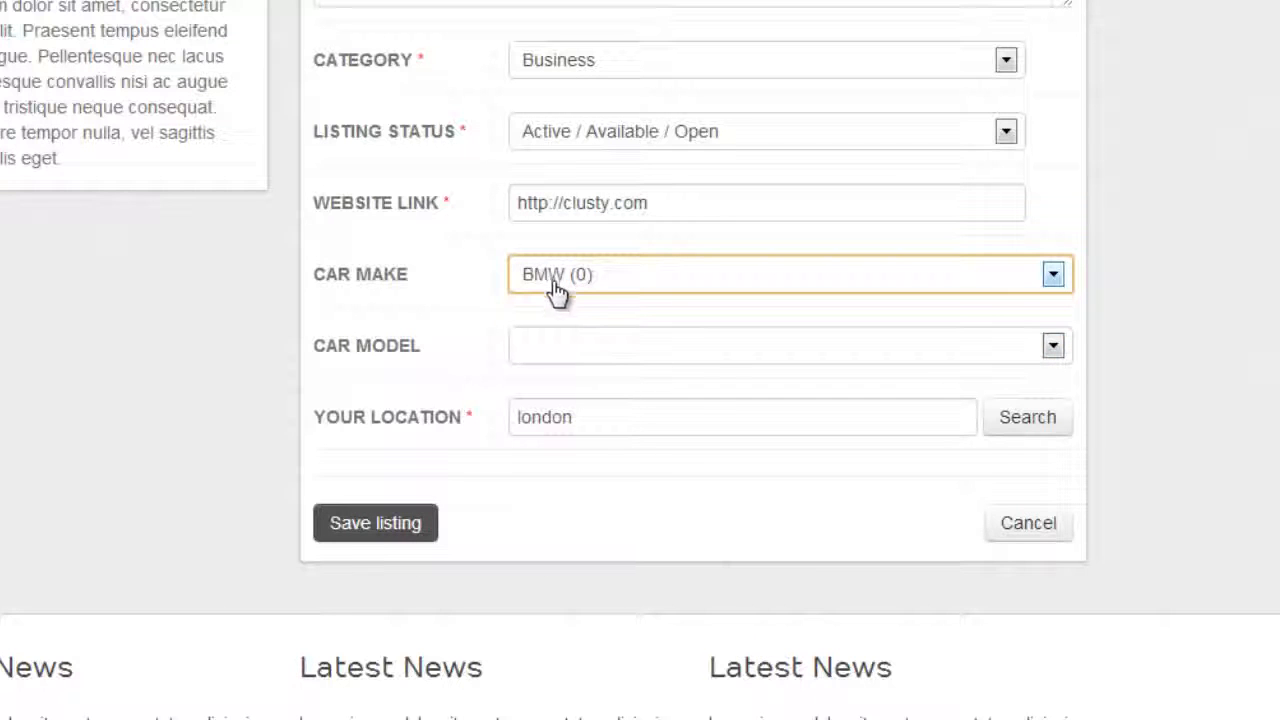
pyautogui.click(593, 345)
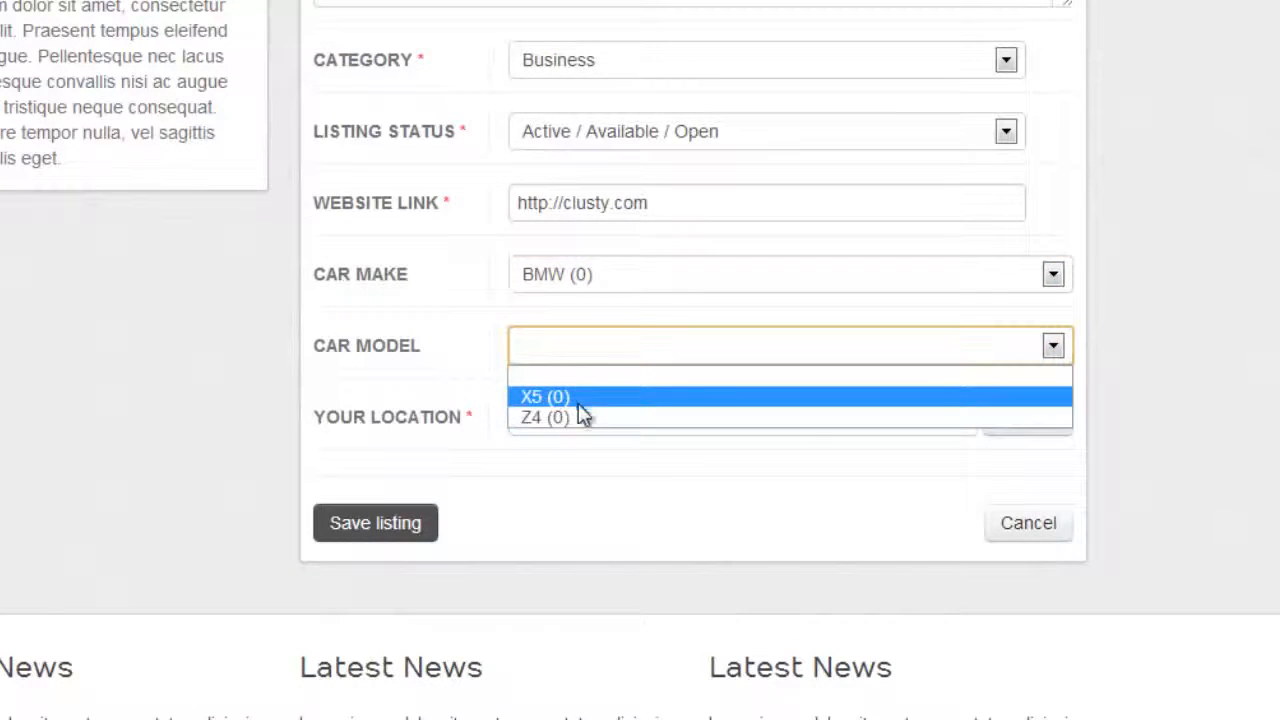
pyautogui.click(577, 398)
# Set the listing's car make to Ford and its car model to Fiesta
pyautogui.click(630, 289)
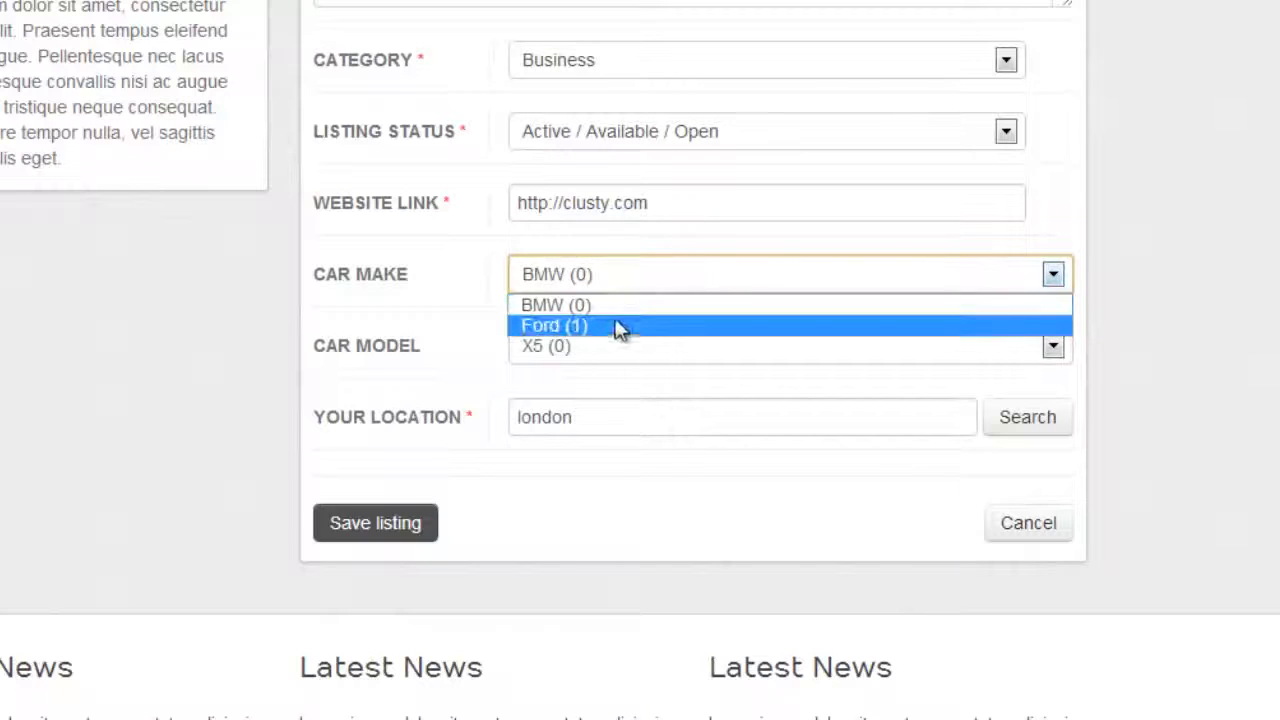
pyautogui.click(614, 330)
pyautogui.click(660, 358)
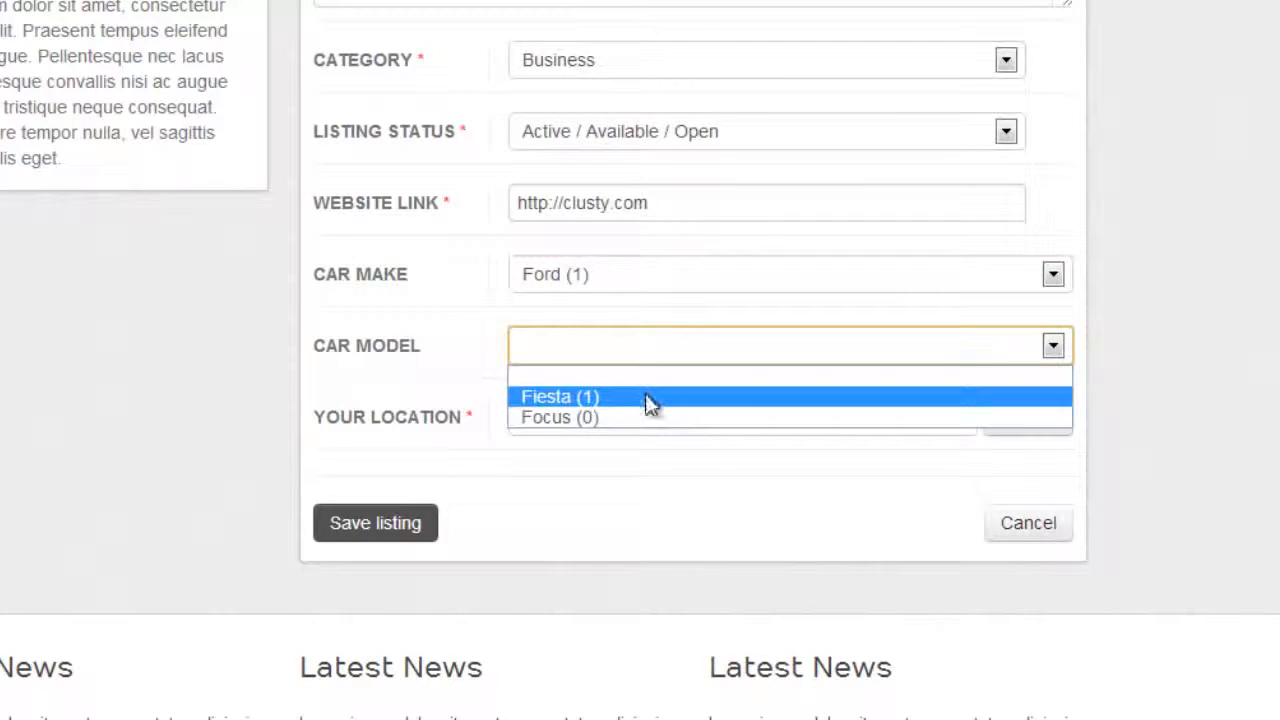
pyautogui.click(644, 396)
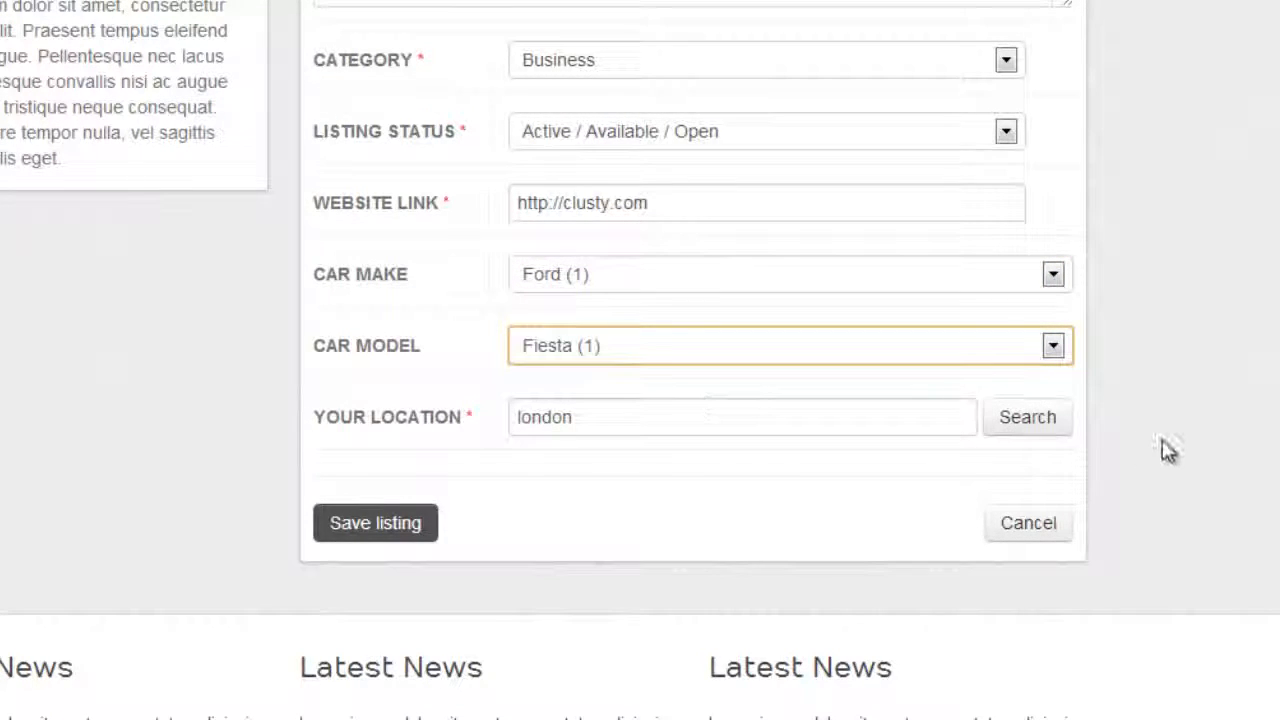
pyautogui.scroll(3, 1160, 445)
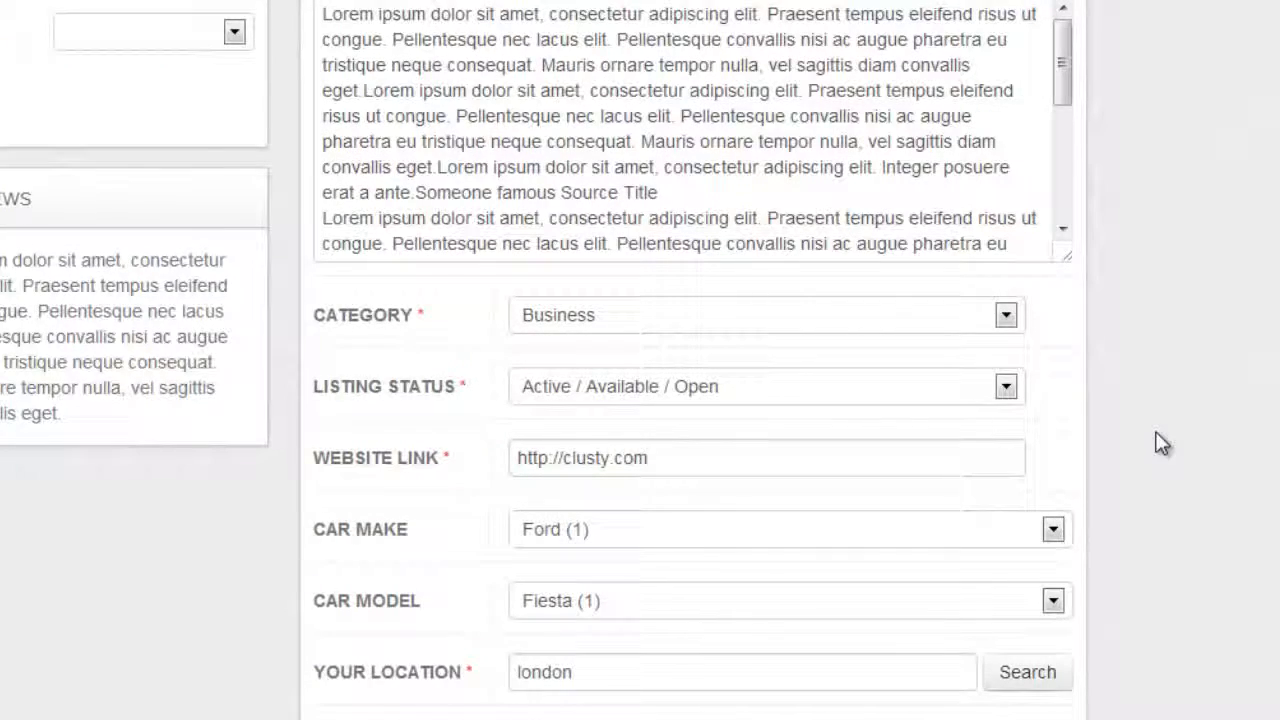
pyautogui.scroll(2, 1160, 445)
pyautogui.scroll(-2, 1150, 435)
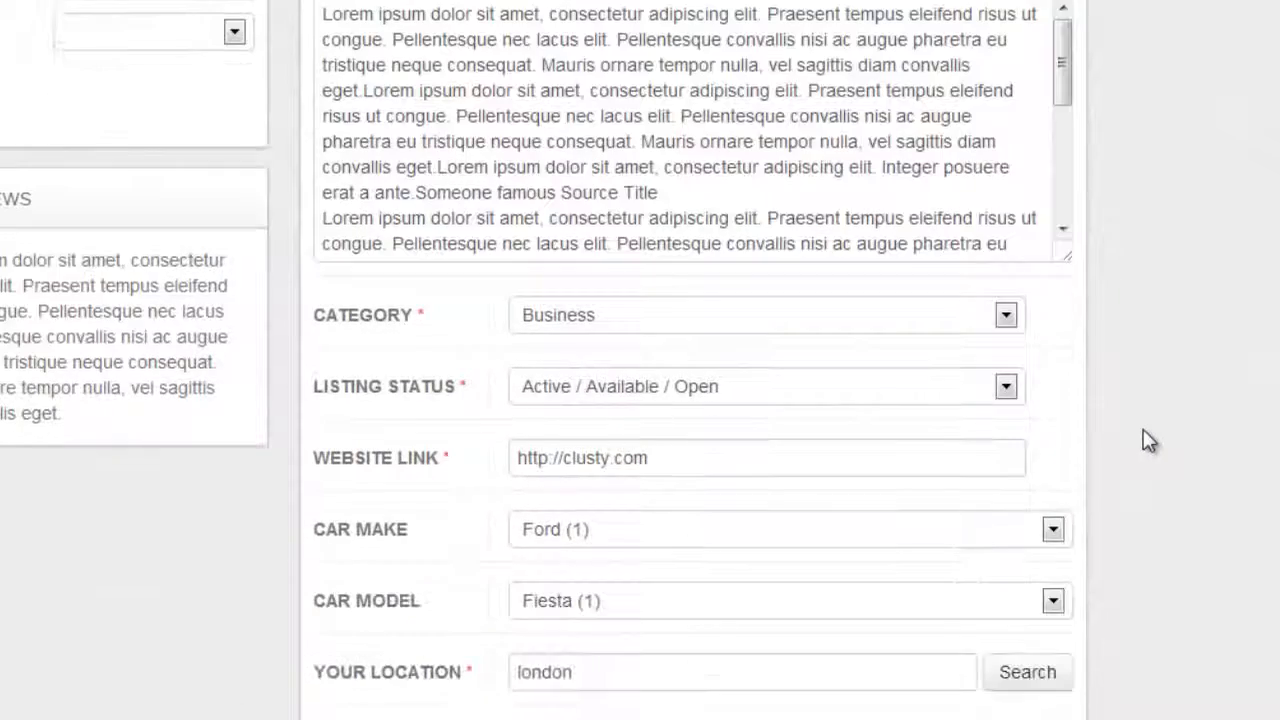
pyautogui.scroll(4, 1135, 425)
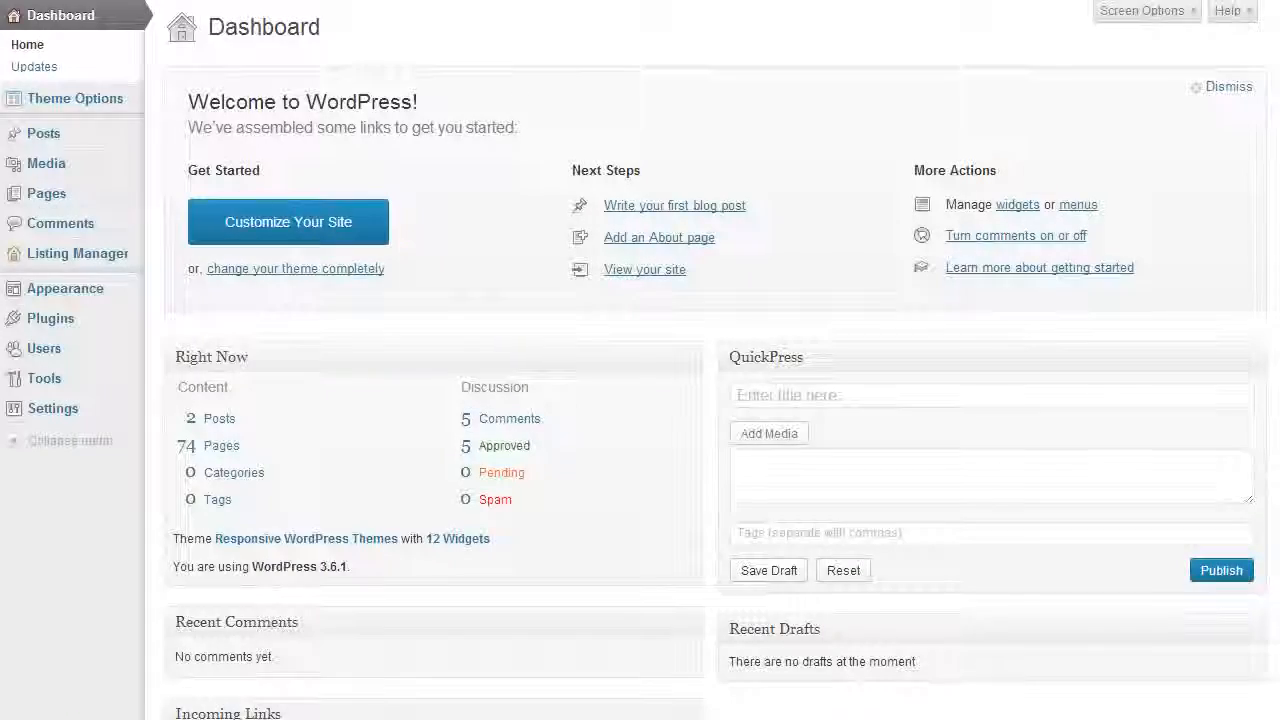
# In the WordPress admin, open the theme's General Setup and look over its general settings
pyautogui.click(72, 100)
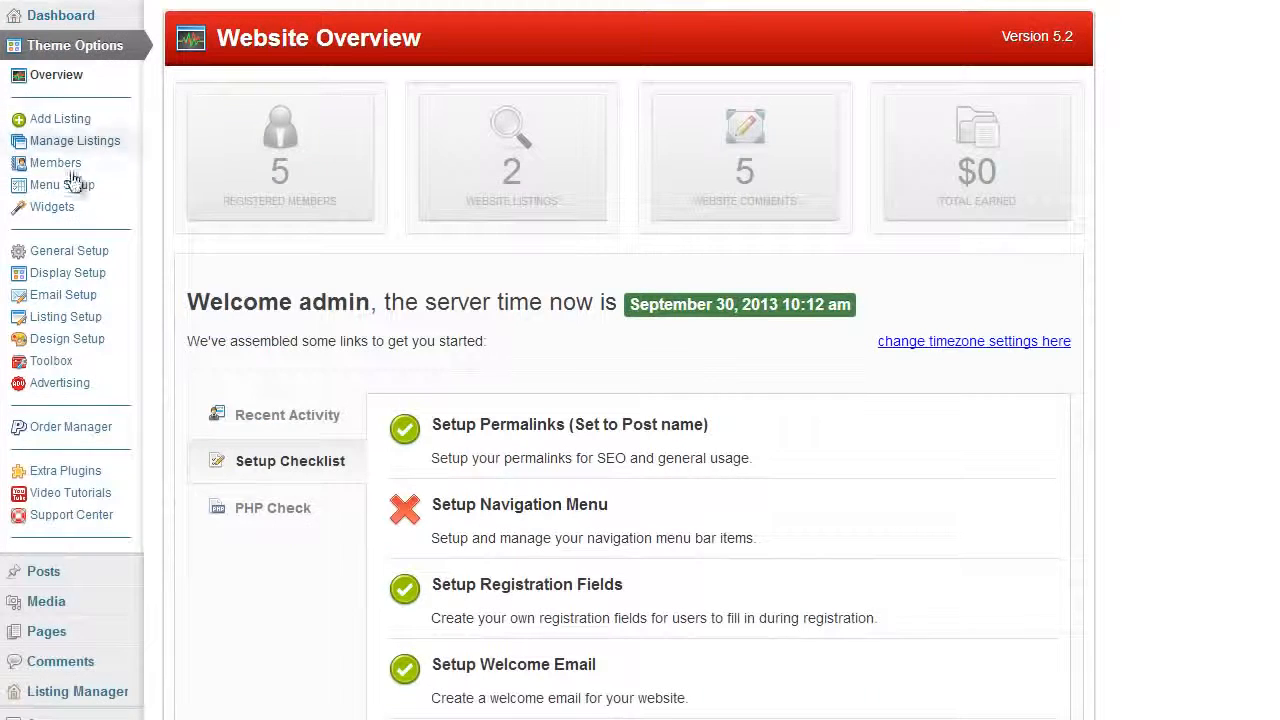
pyautogui.click(88, 256)
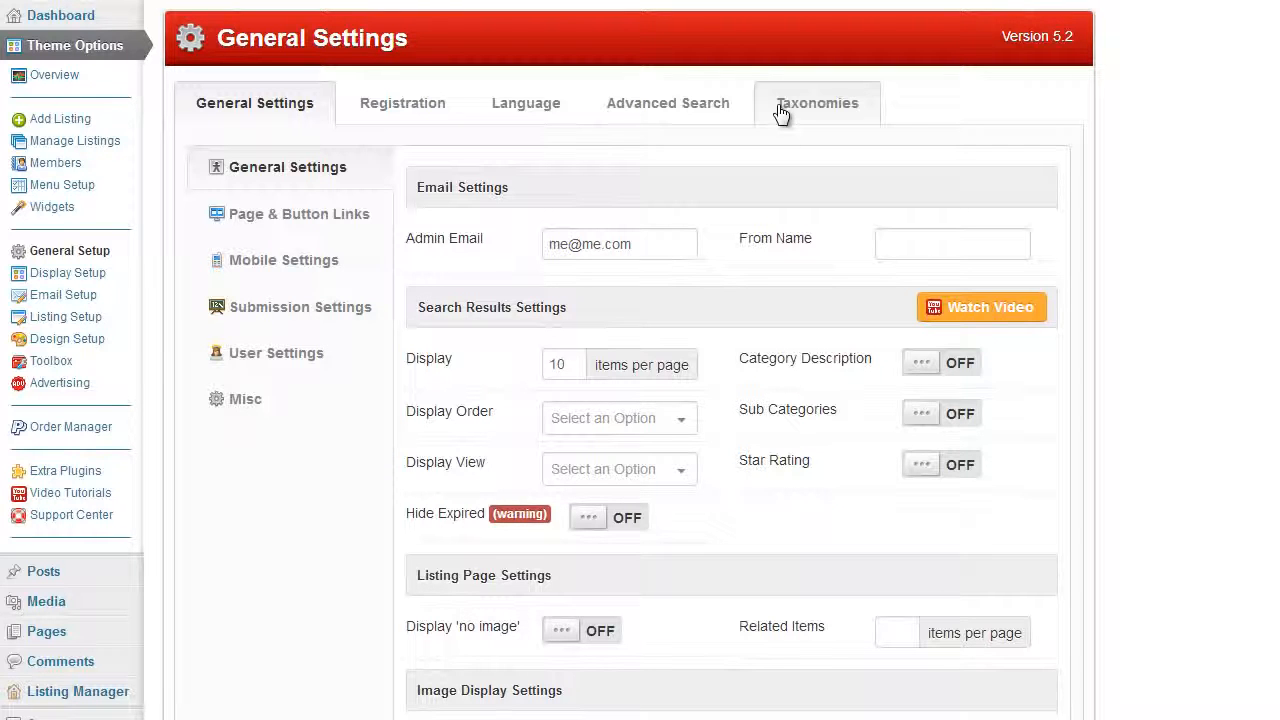
pyautogui.scroll(-4, 207, 330)
pyautogui.scroll(2, 206, 350)
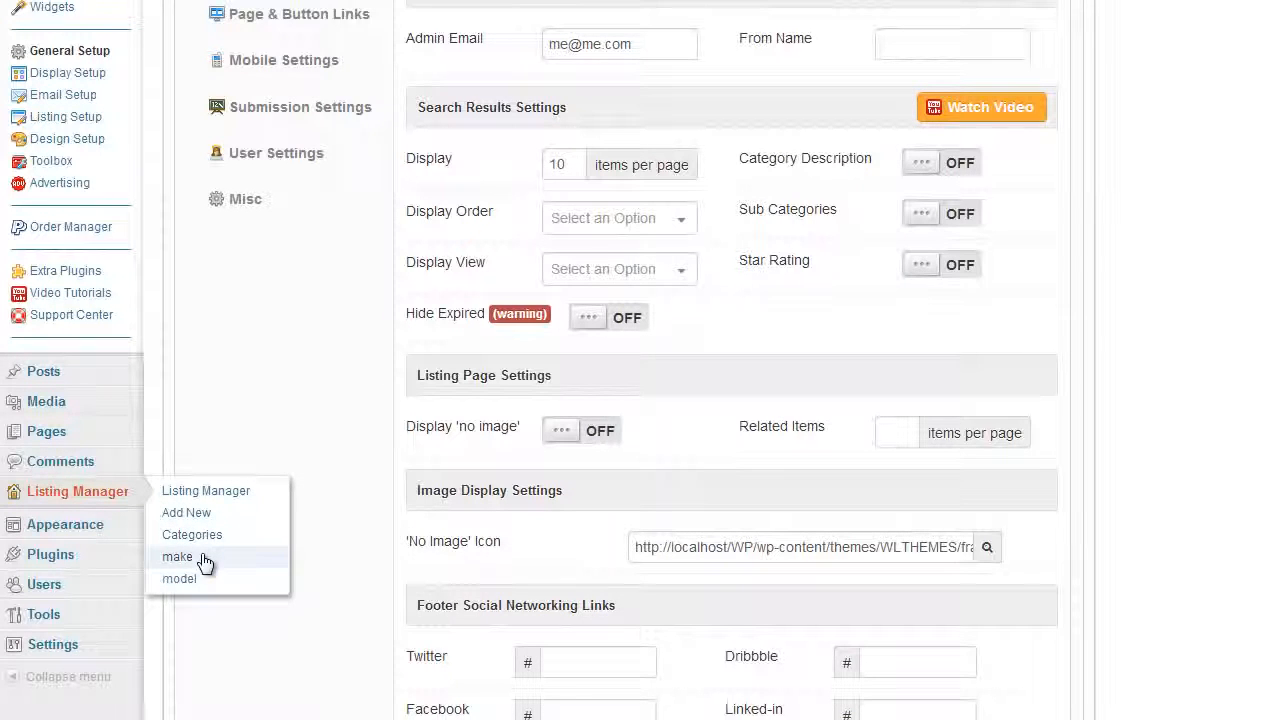
# Compare the Listing Manager's make terms with the parent and child terms of the model taxonomy
pyautogui.click(188, 560)
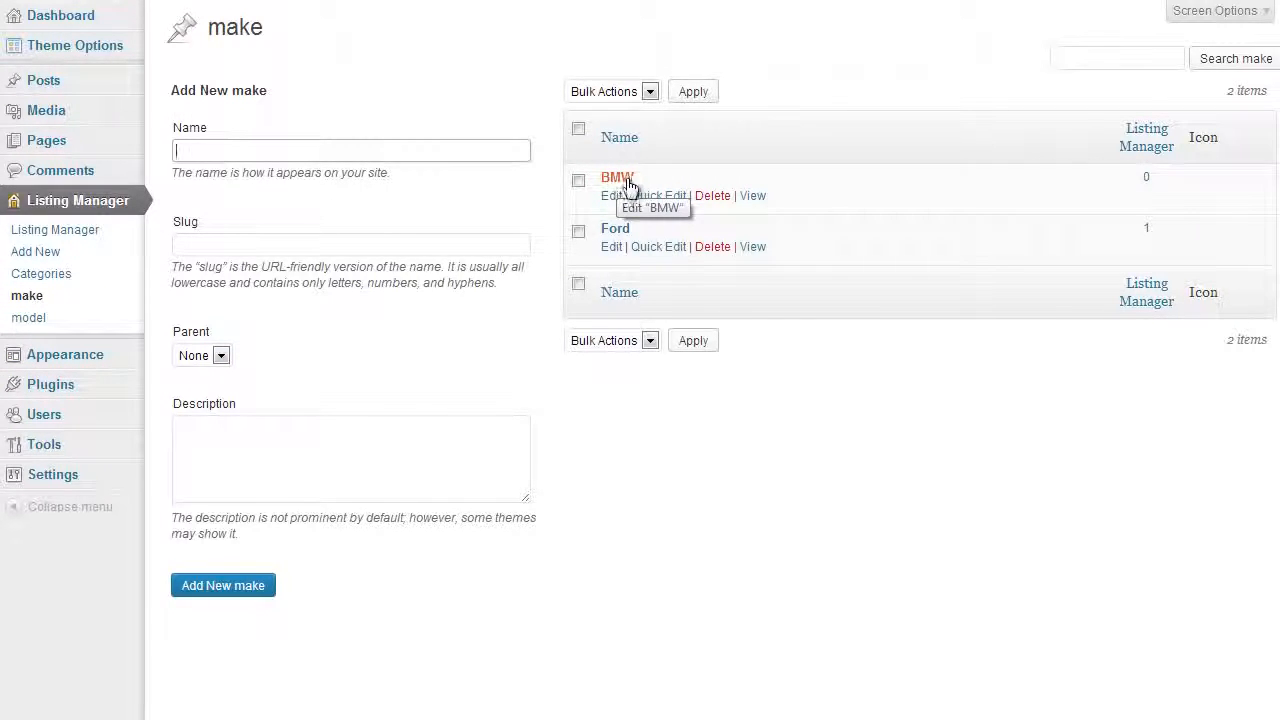
pyautogui.click(30, 318)
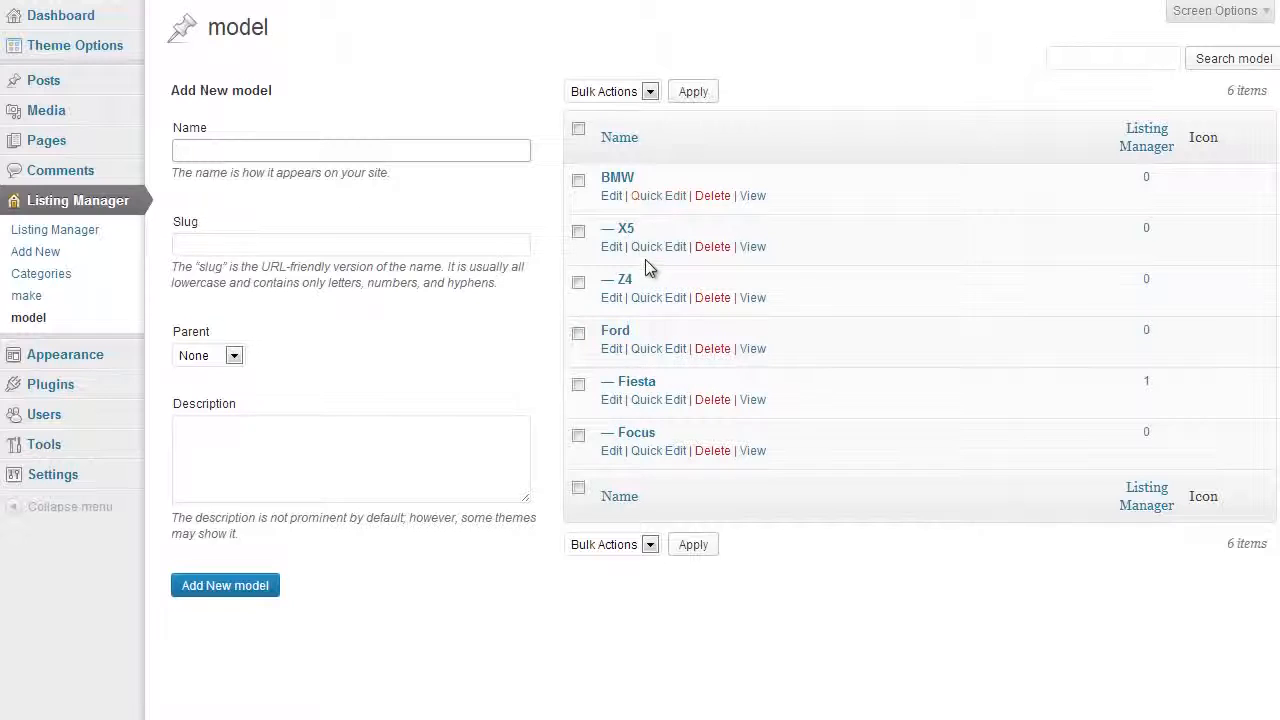
pyautogui.click(88, 297)
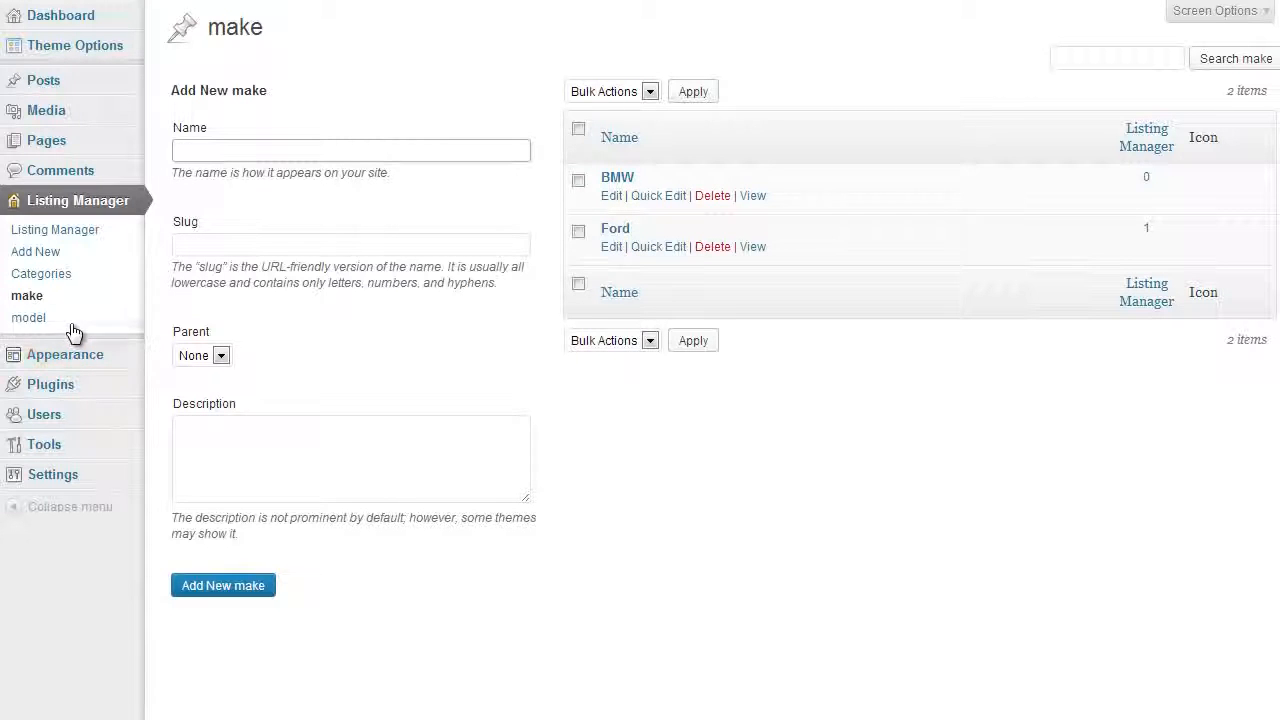
pyautogui.click(30, 318)
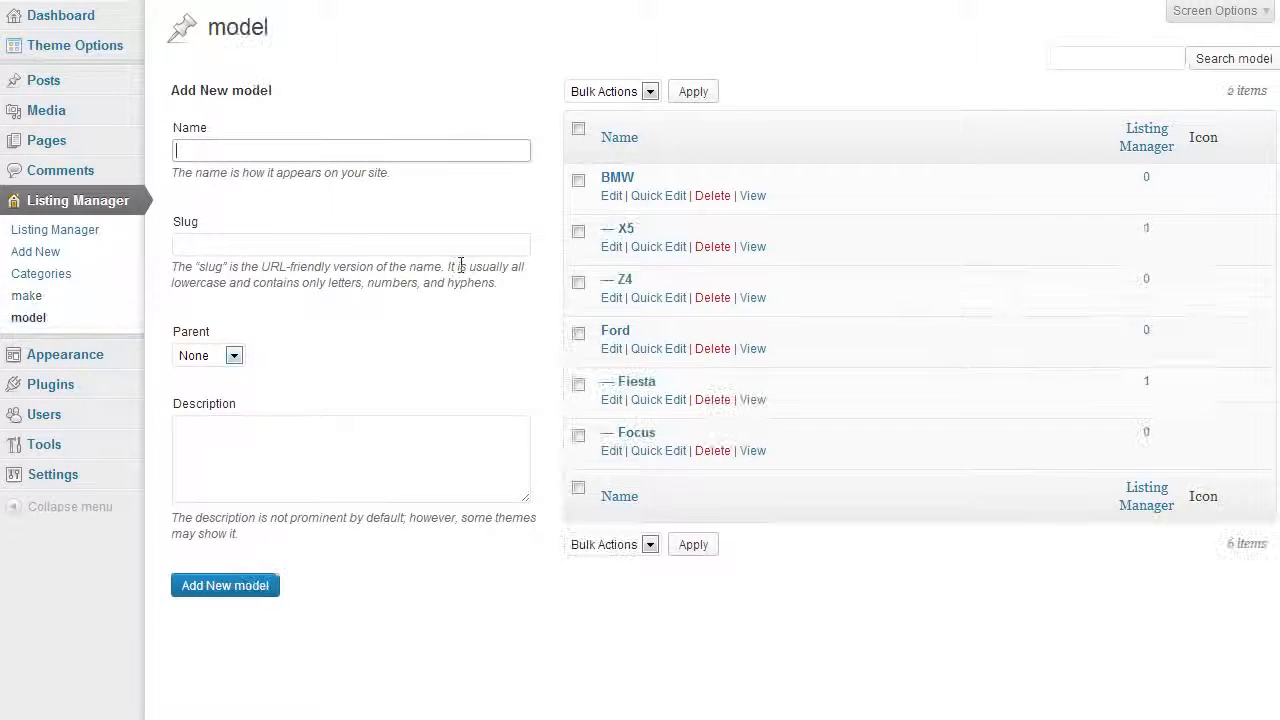
pyautogui.click(90, 300)
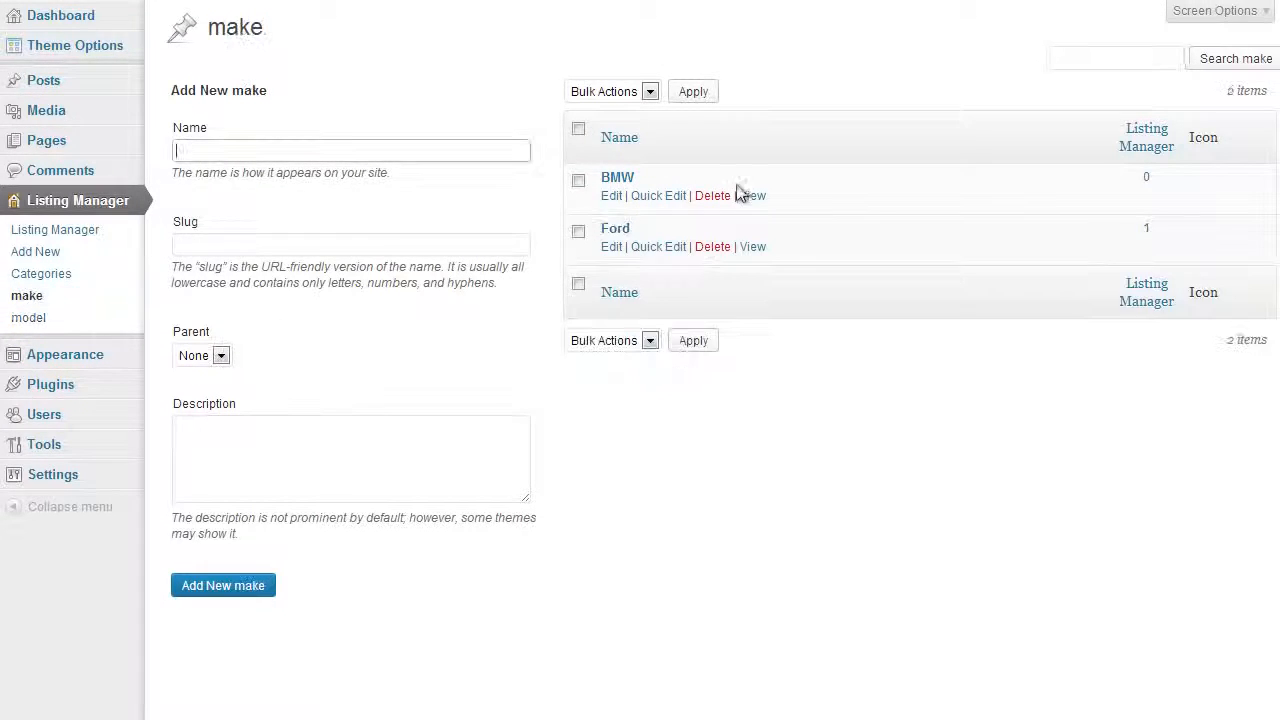
pyautogui.click(114, 318)
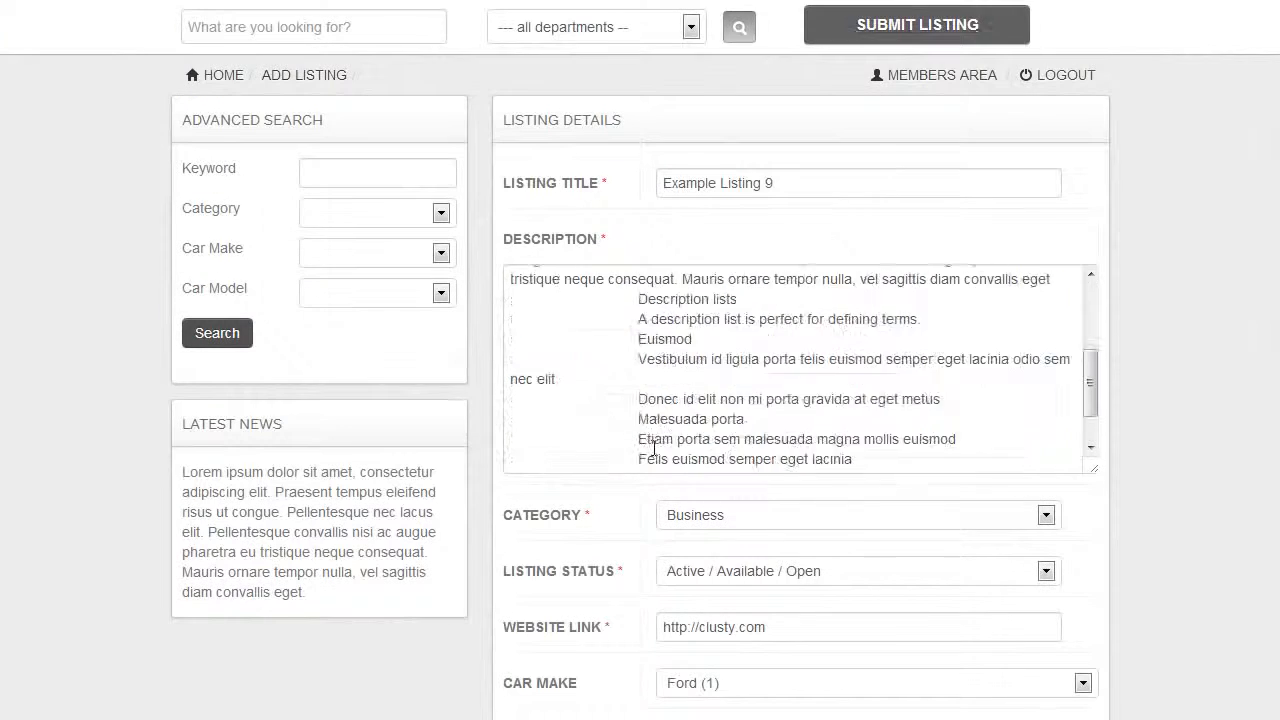
# Back on the listing's edit form, set the car make to BMW and check which car models are offered
pyautogui.scroll(-5, 653, 449)
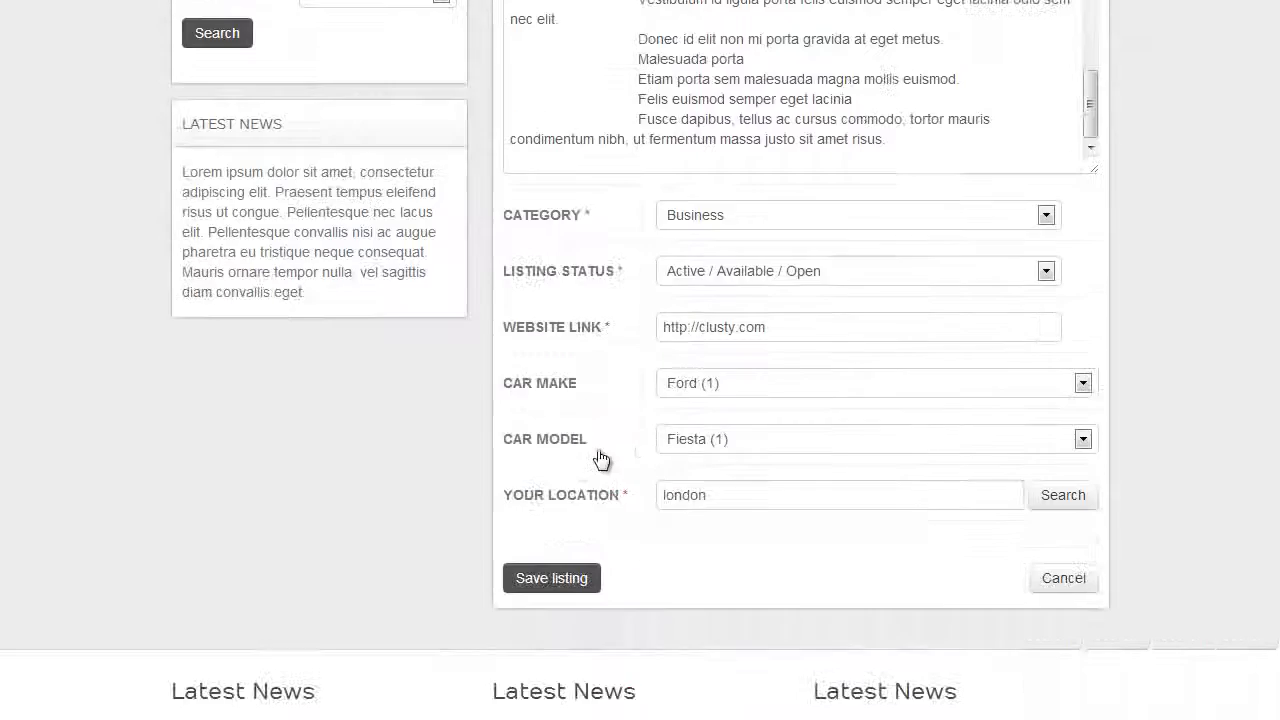
pyautogui.click(697, 390)
pyautogui.click(696, 407)
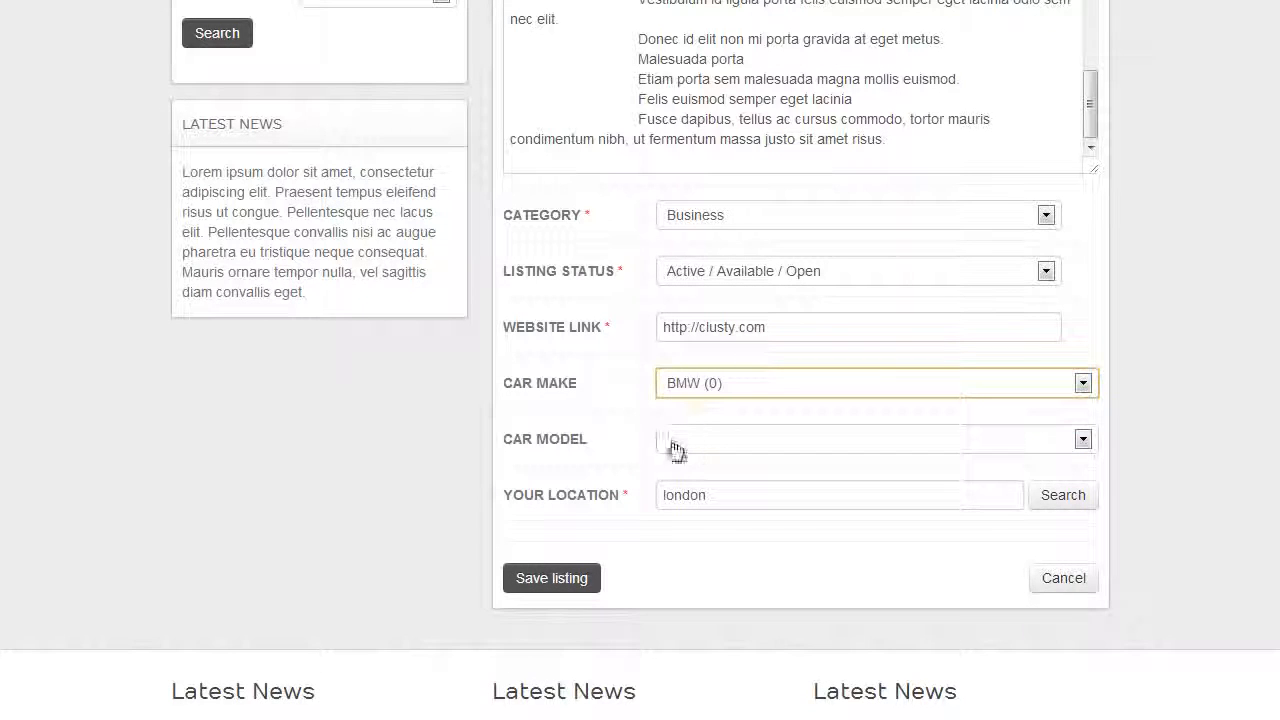
pyautogui.click(682, 445)
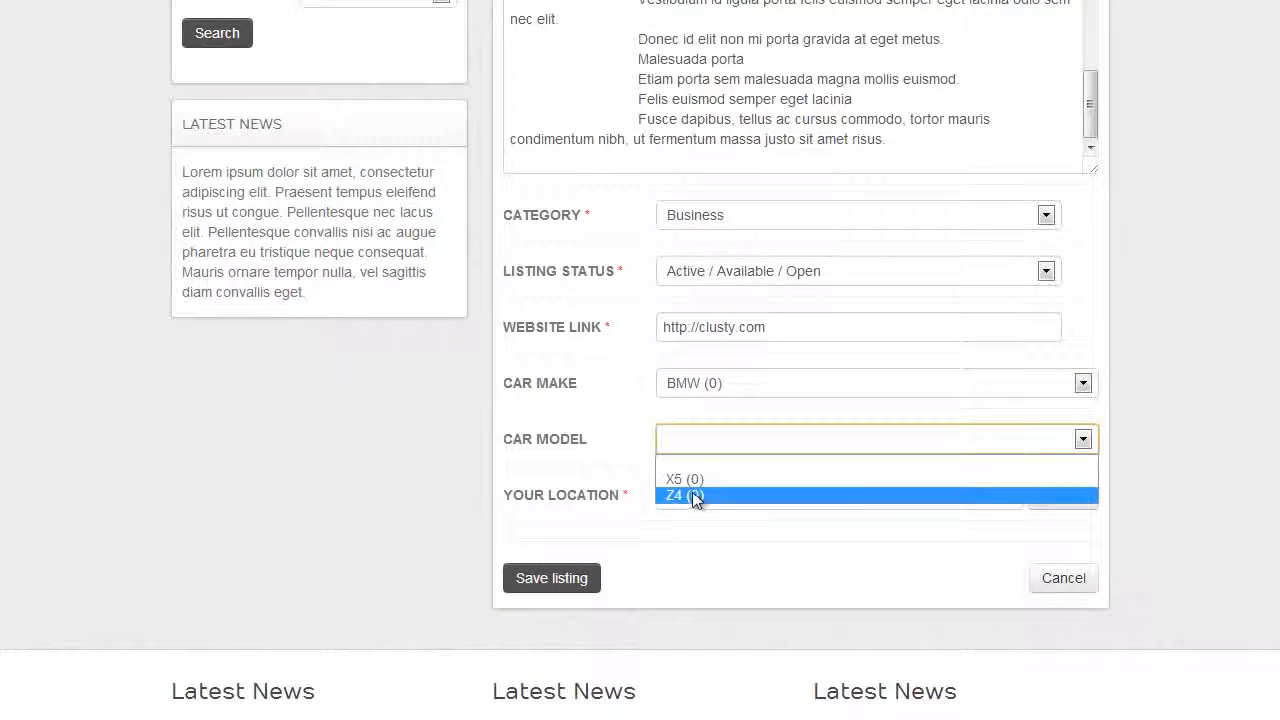
pyautogui.click(1108, 238)
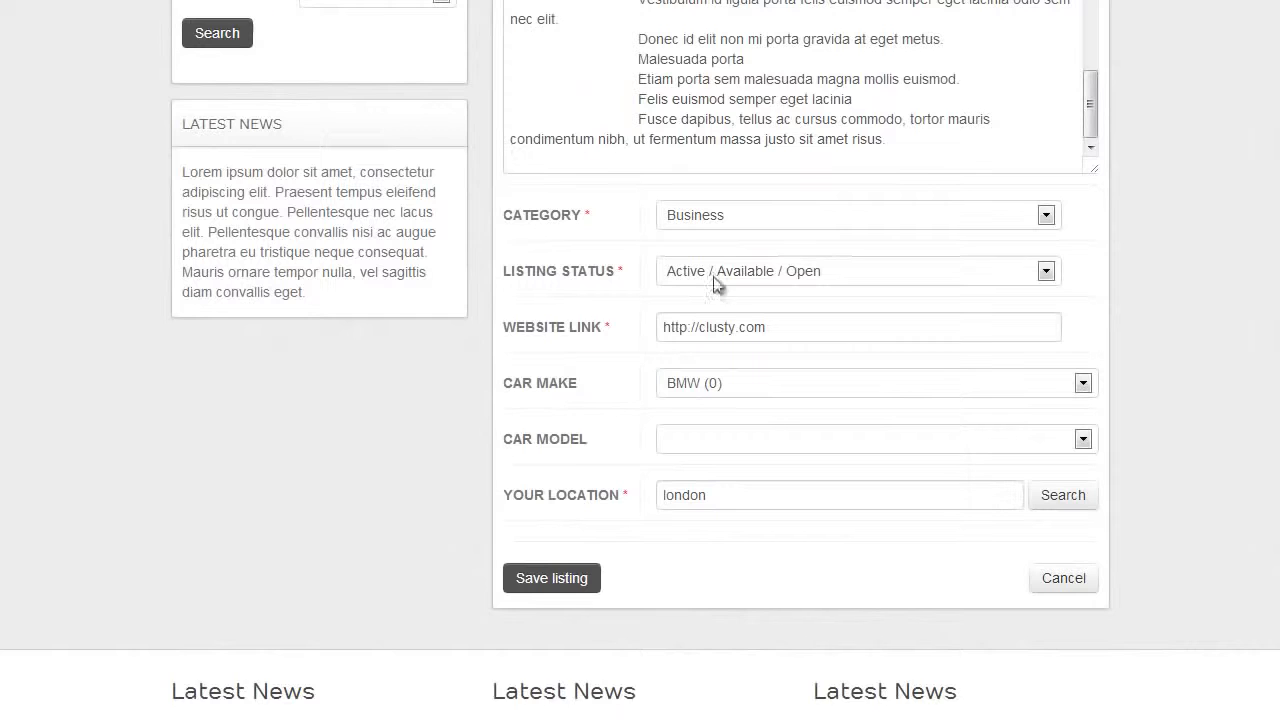
pyautogui.scroll(-1, 700, 350)
pyautogui.click(714, 335)
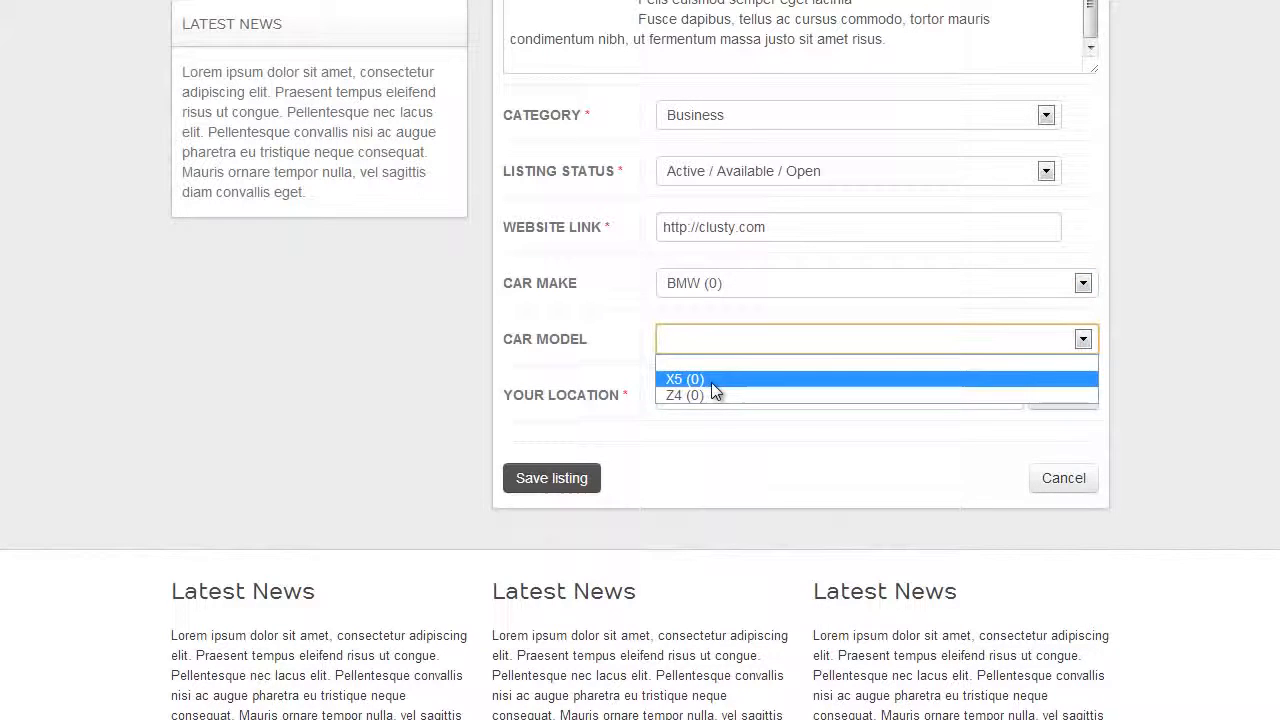
pyautogui.click(1131, 277)
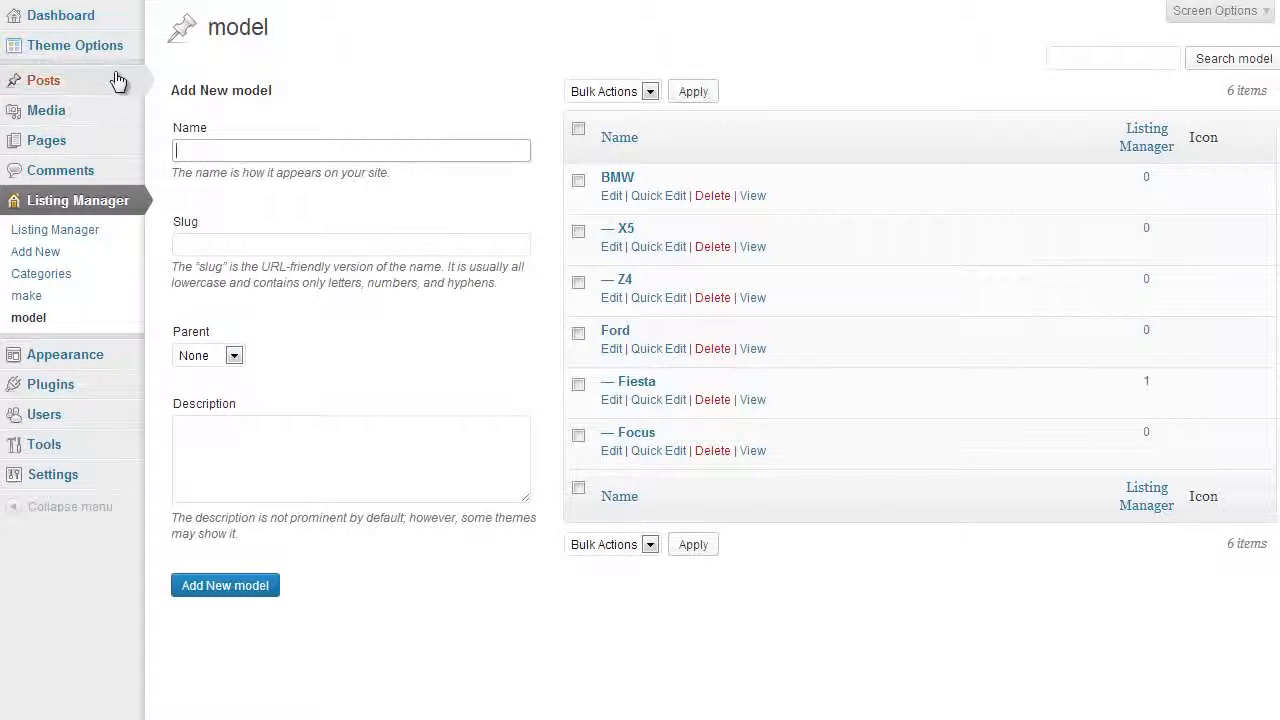
# Open the theme's Extra Plugins page in the WordPress admin and expand the MISC plugin group
pyautogui.moveTo(118, 72)
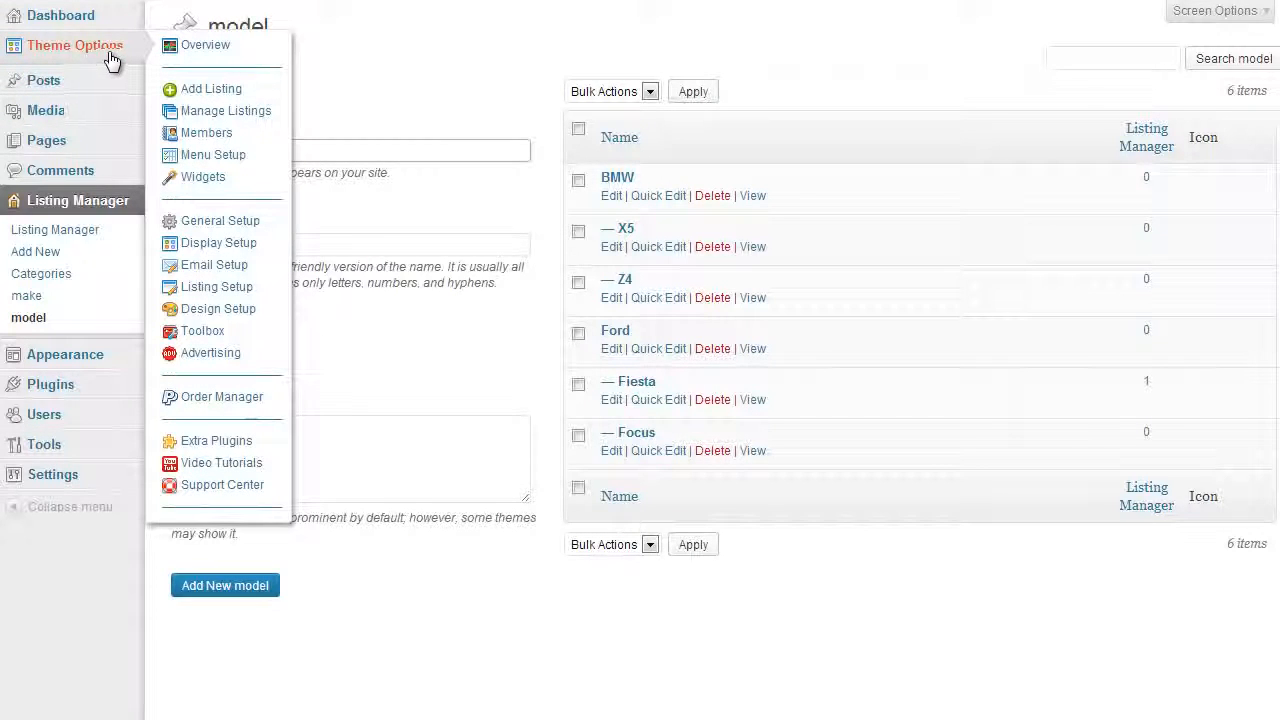
pyautogui.click(108, 54)
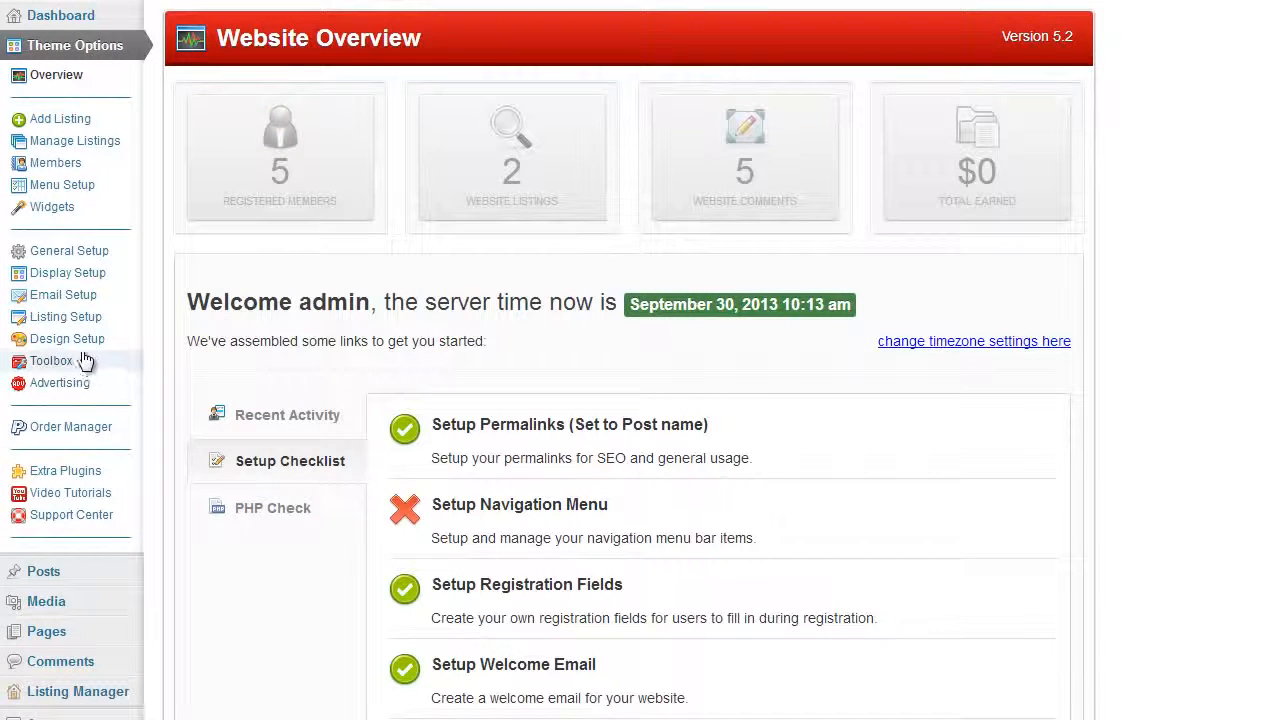
pyautogui.click(84, 482)
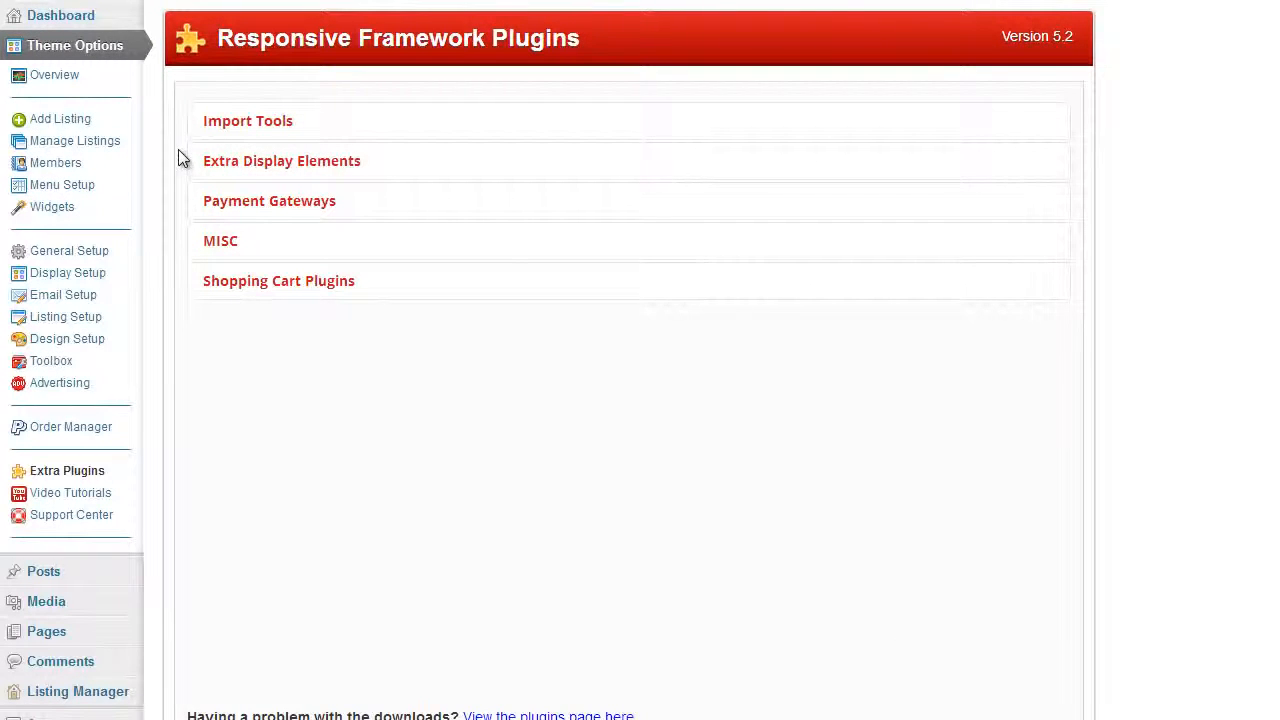
pyautogui.click(229, 249)
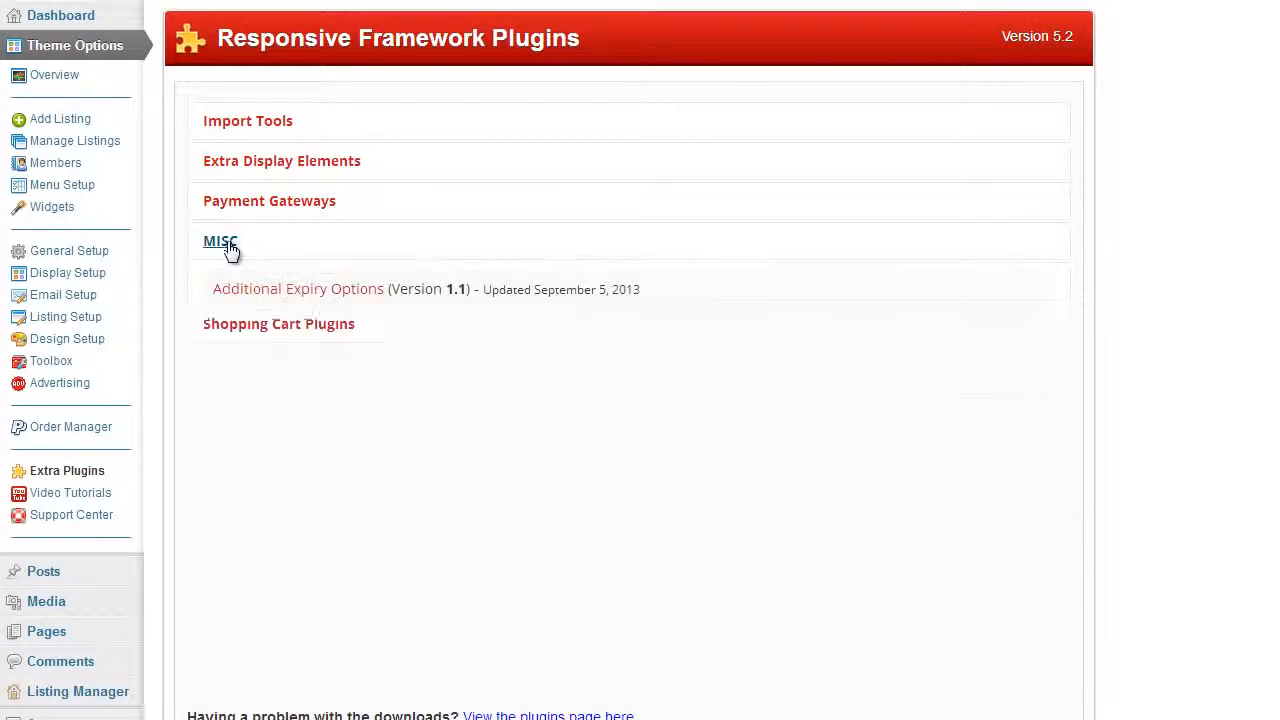
# Open the details of the Taxonomies Plugin in the MISC group and check its installation status
pyautogui.scroll(-1, 218, 248)
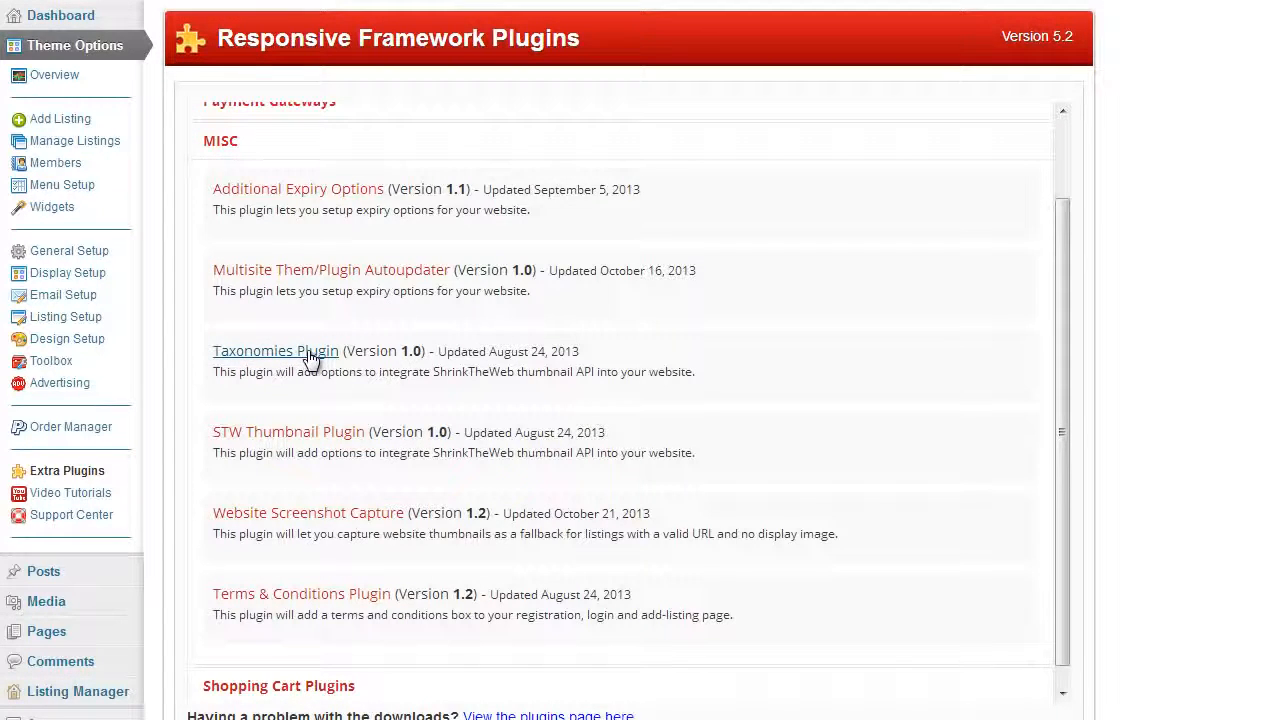
pyautogui.click(567, 355)
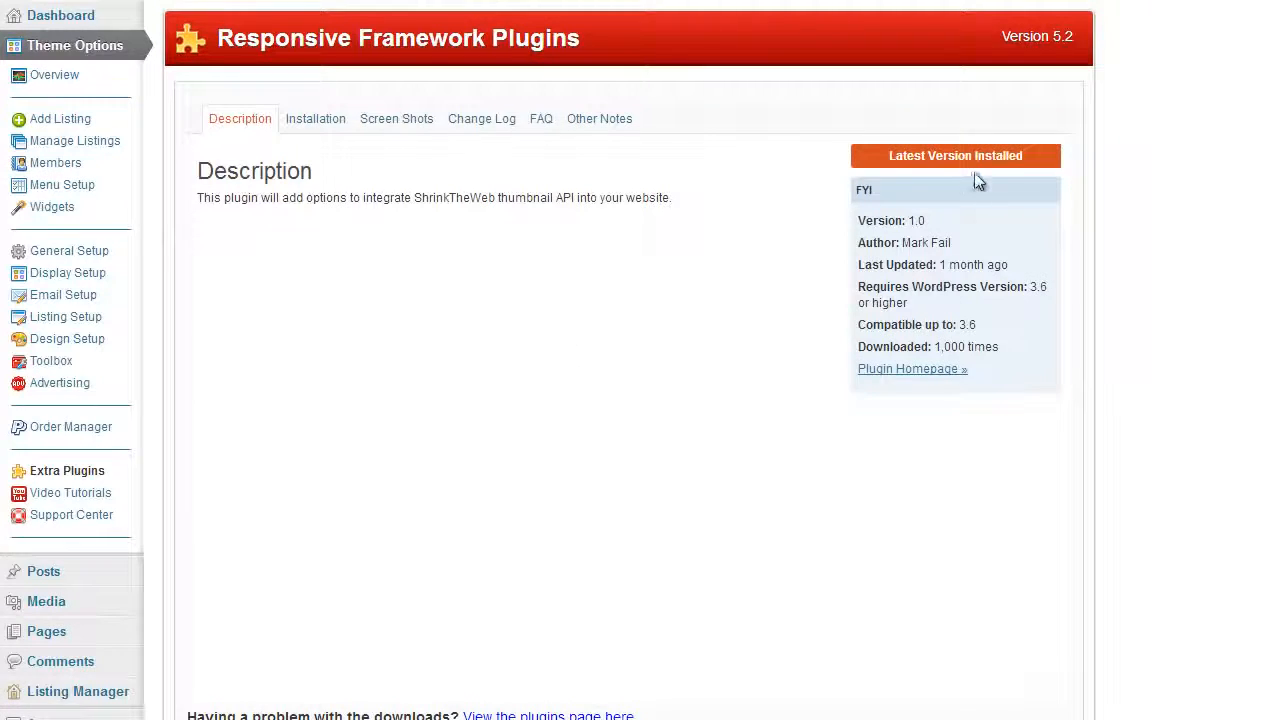
pyautogui.moveTo(889, 156); pyautogui.dragTo(1023, 157)
# Open the Taxonomies settings in the theme's General Setup and review the custom taxonomy keys
pyautogui.click(70, 251)
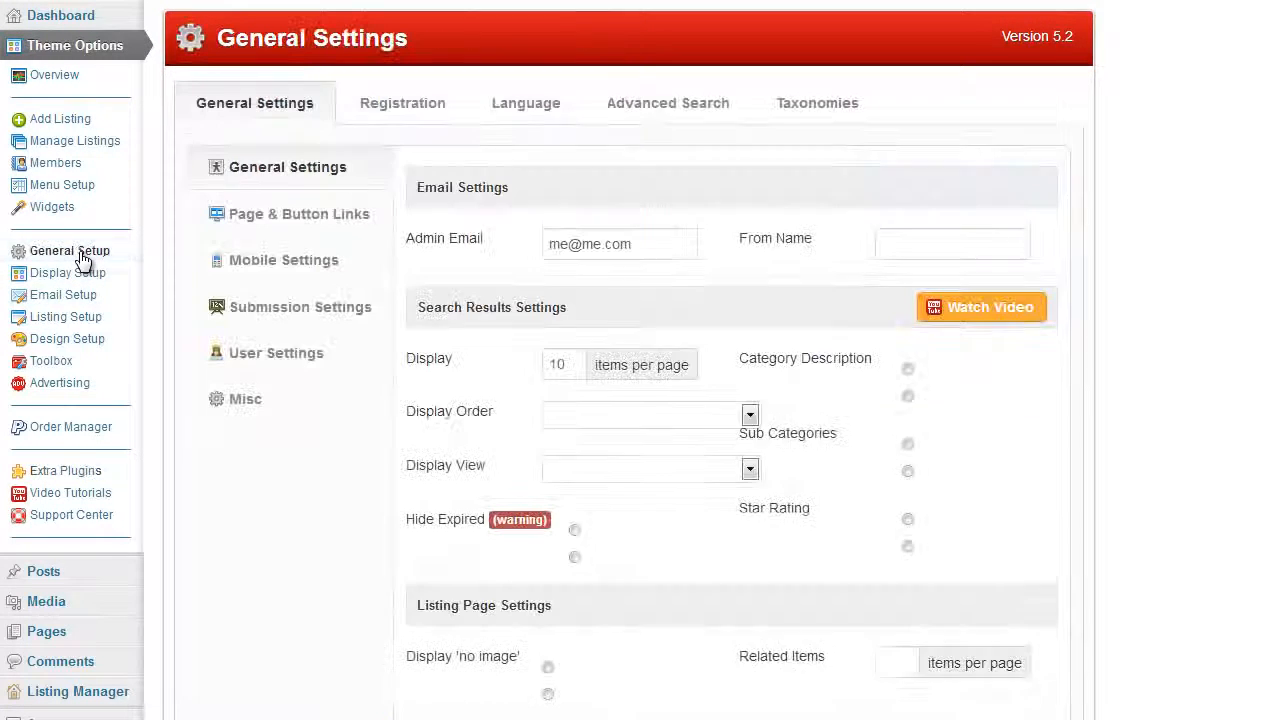
pyautogui.click(826, 114)
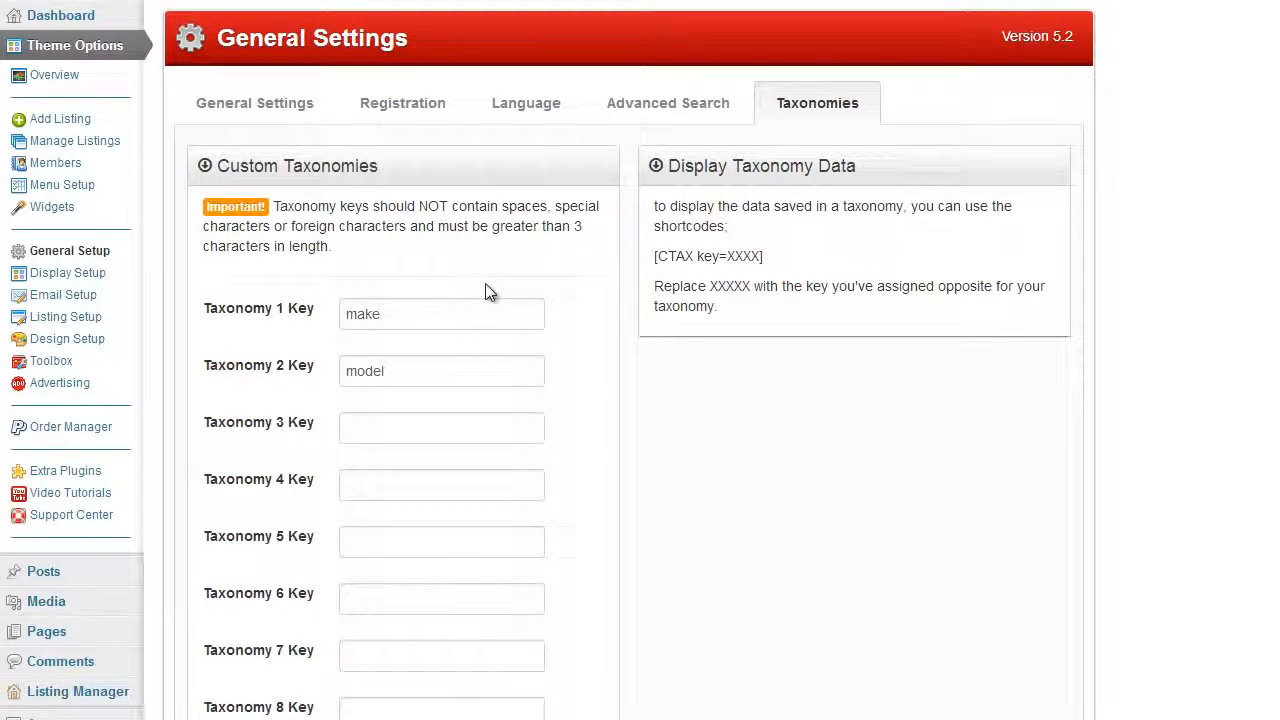
pyautogui.click(483, 306)
pyautogui.click(403, 308)
pyautogui.scroll(-1, 403, 306)
pyautogui.scroll(1, 403, 306)
pyautogui.scroll(-1, 400, 307)
pyautogui.scroll(1, 400, 307)
pyautogui.click(388, 368)
pyautogui.click(394, 311)
pyautogui.scroll(-1, 394, 381)
pyautogui.scroll(-2, 356, 290)
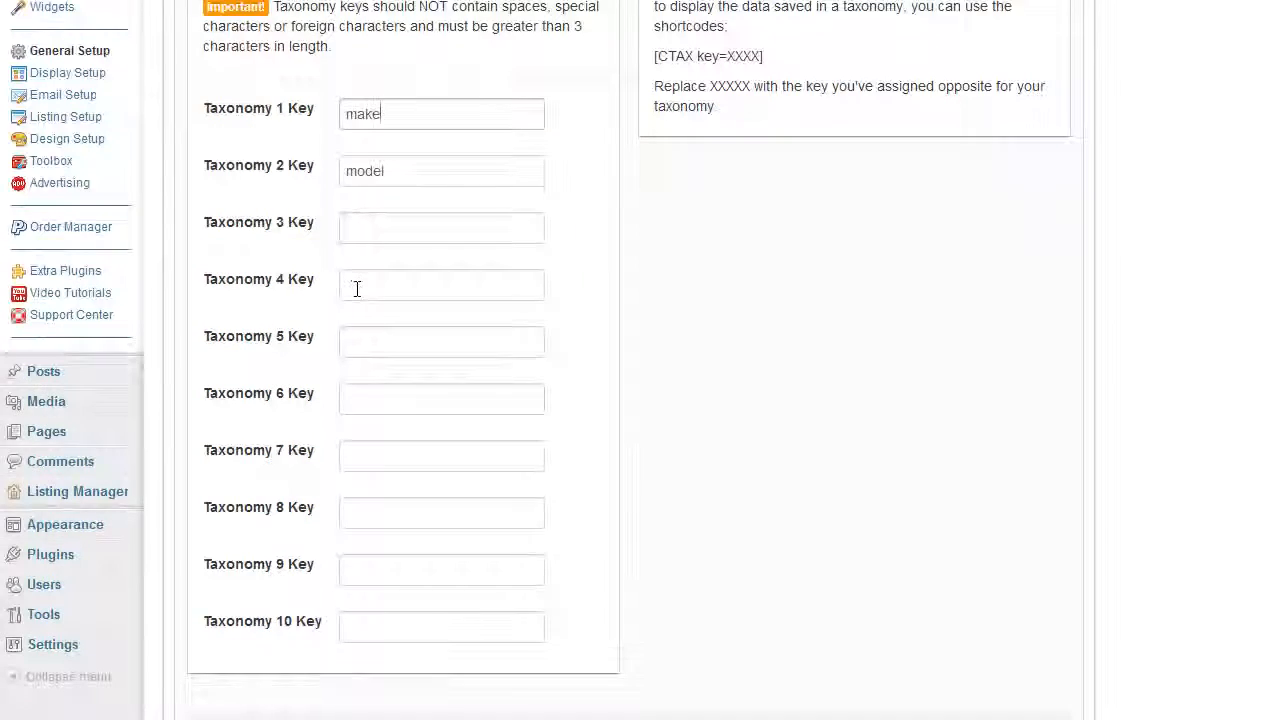
# In the Listing Manager, compare the terms of the make taxonomy with the parent and child terms of the model taxonomy
pyautogui.click(110, 398)
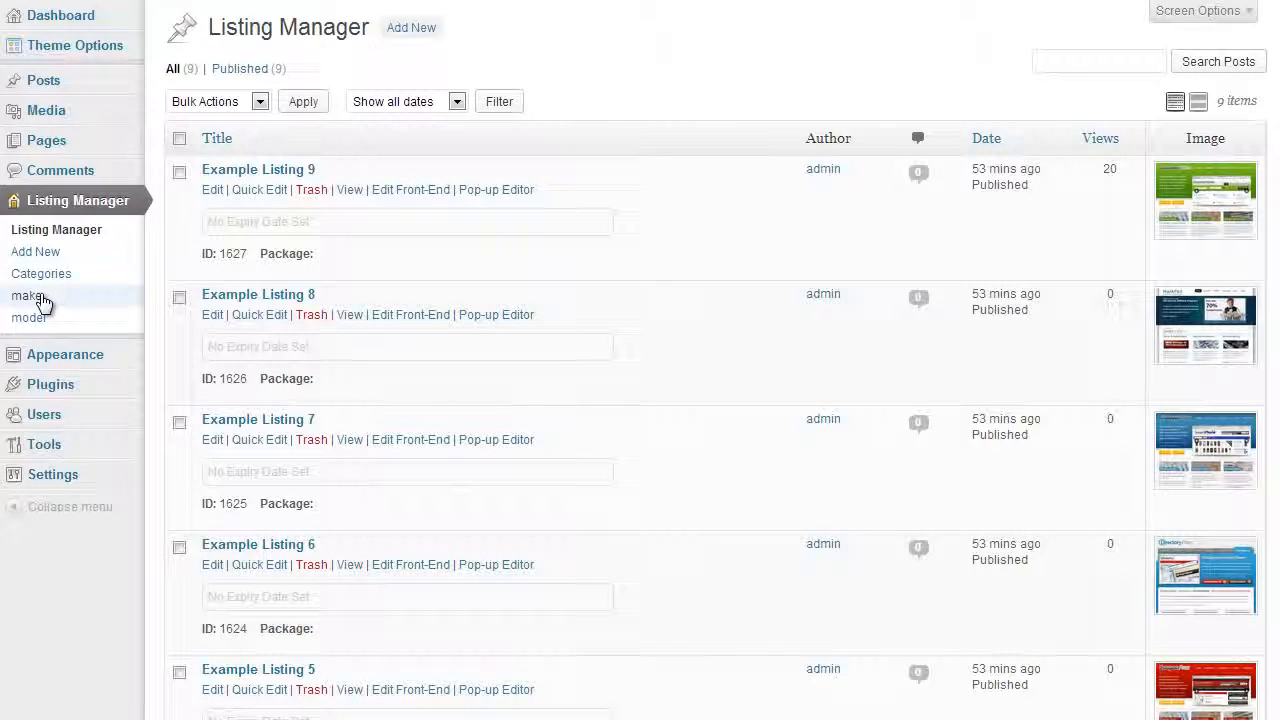
pyautogui.scroll(-1, 49, 294)
pyautogui.scroll(1, 86, 206)
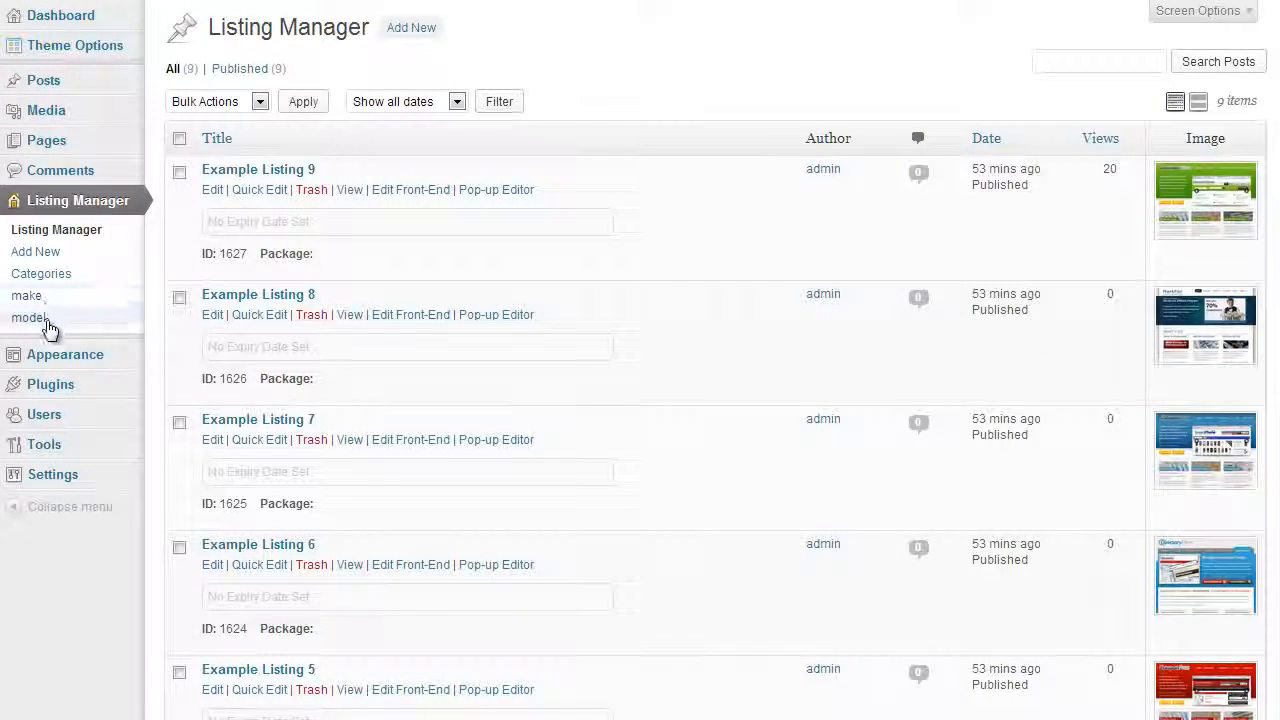
pyautogui.click(34, 293)
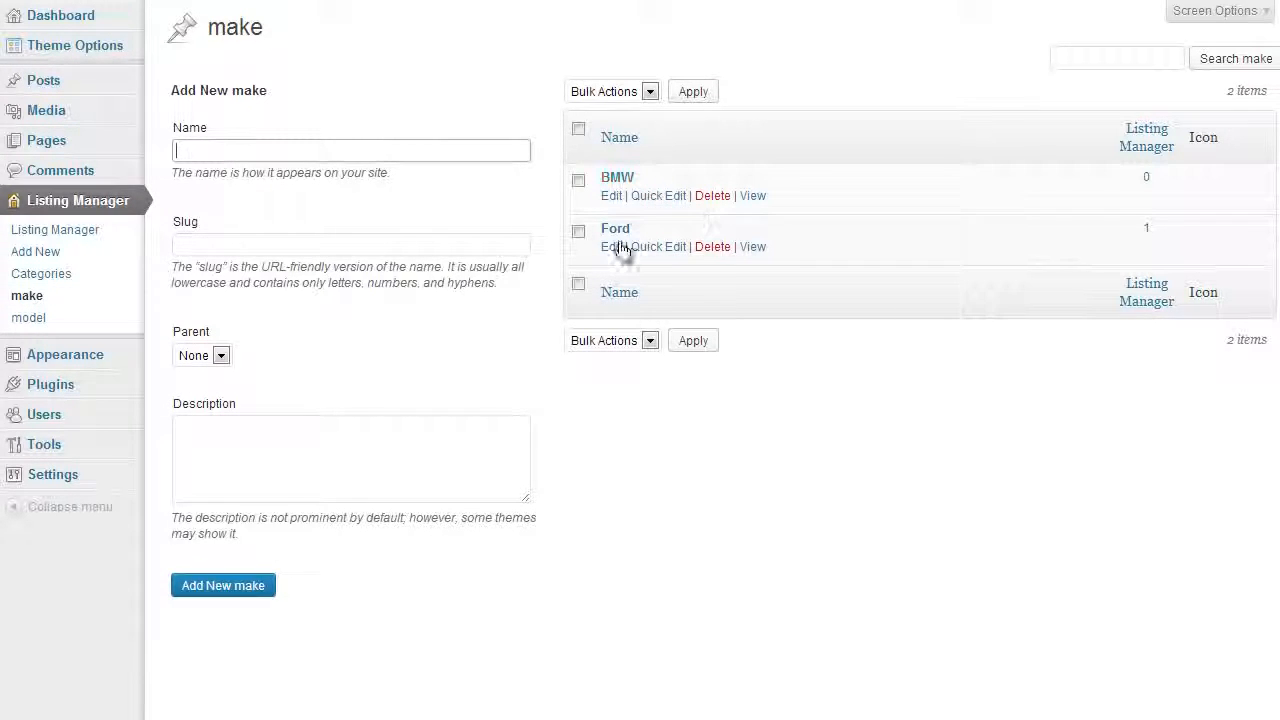
pyautogui.click(40, 318)
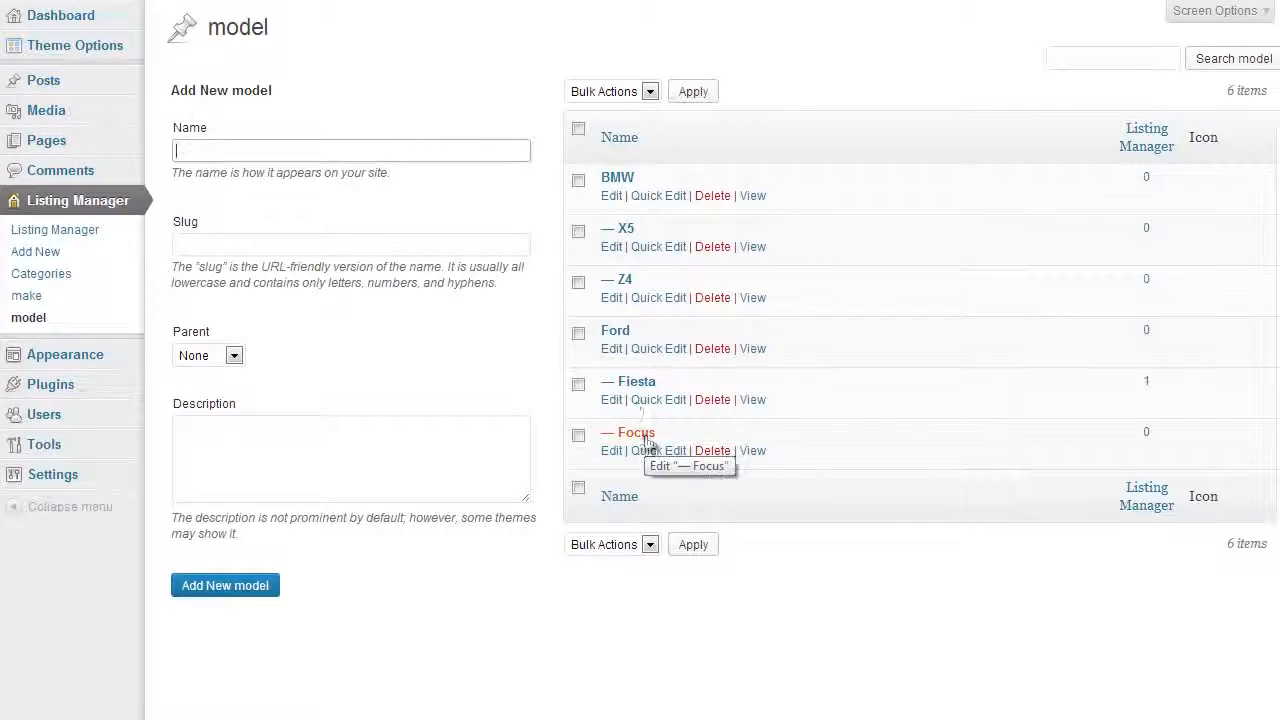
pyautogui.click(78, 297)
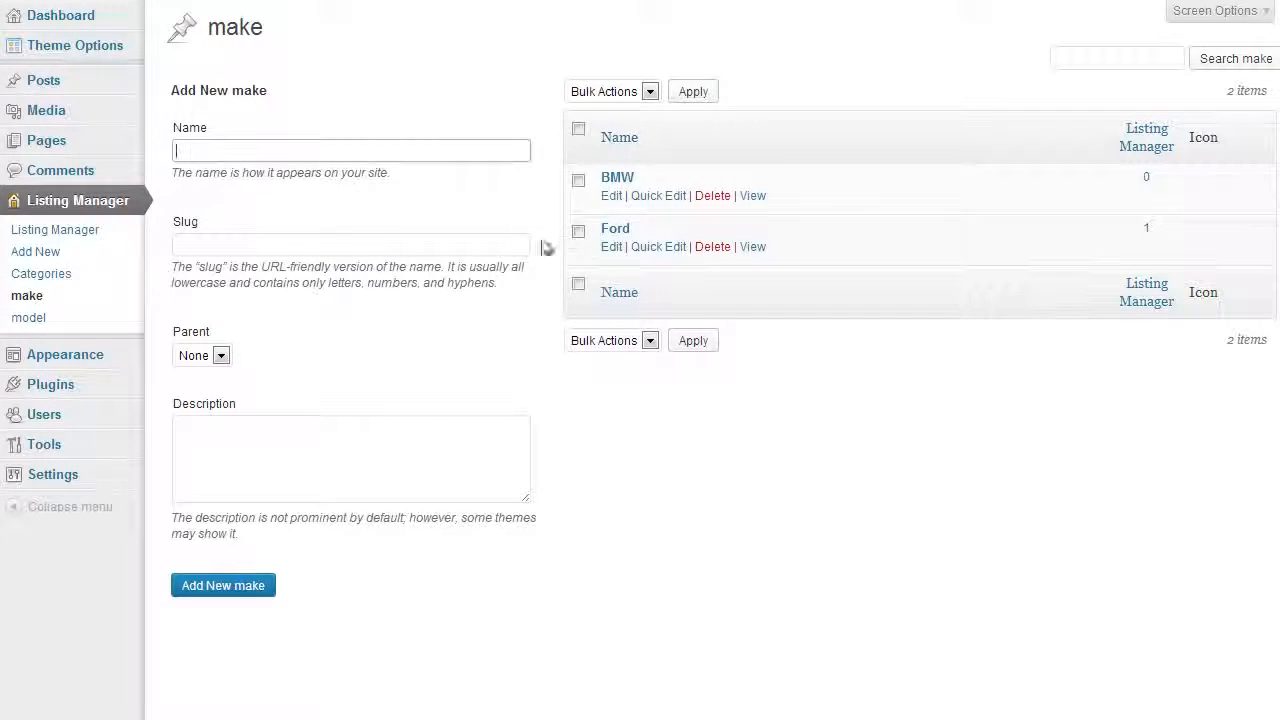
pyautogui.click(55, 319)
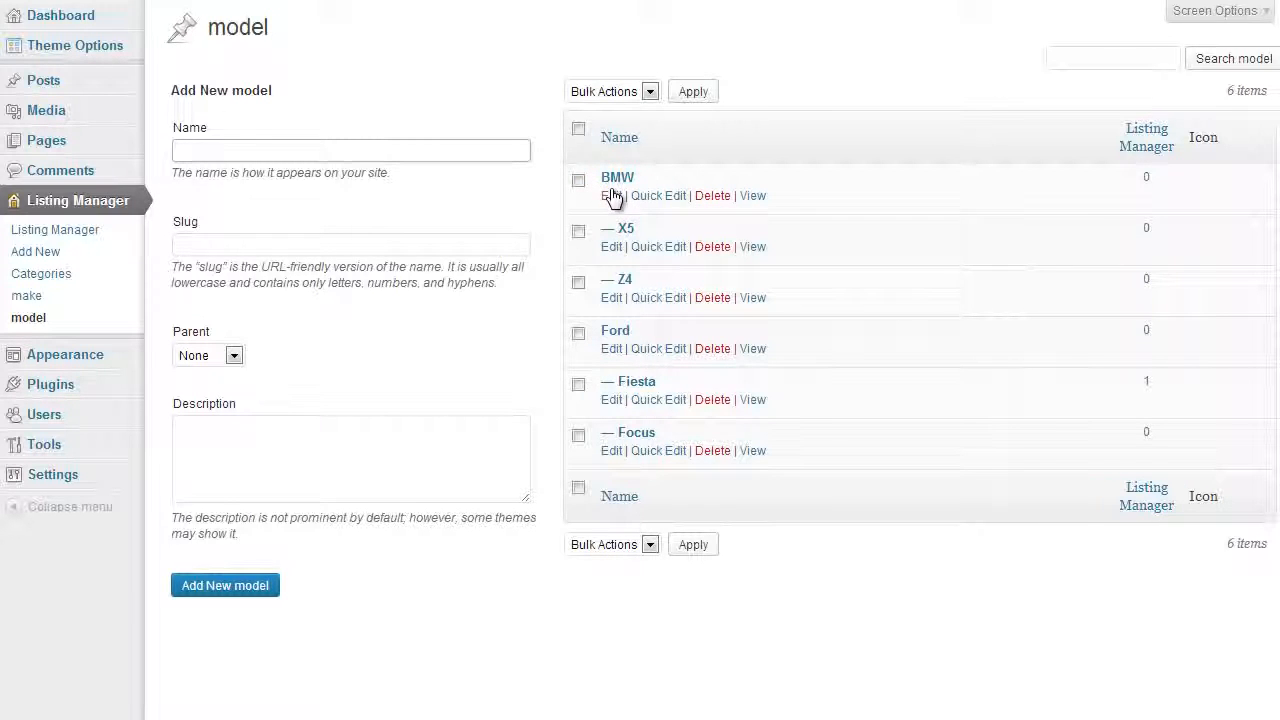
pyautogui.click(74, 300)
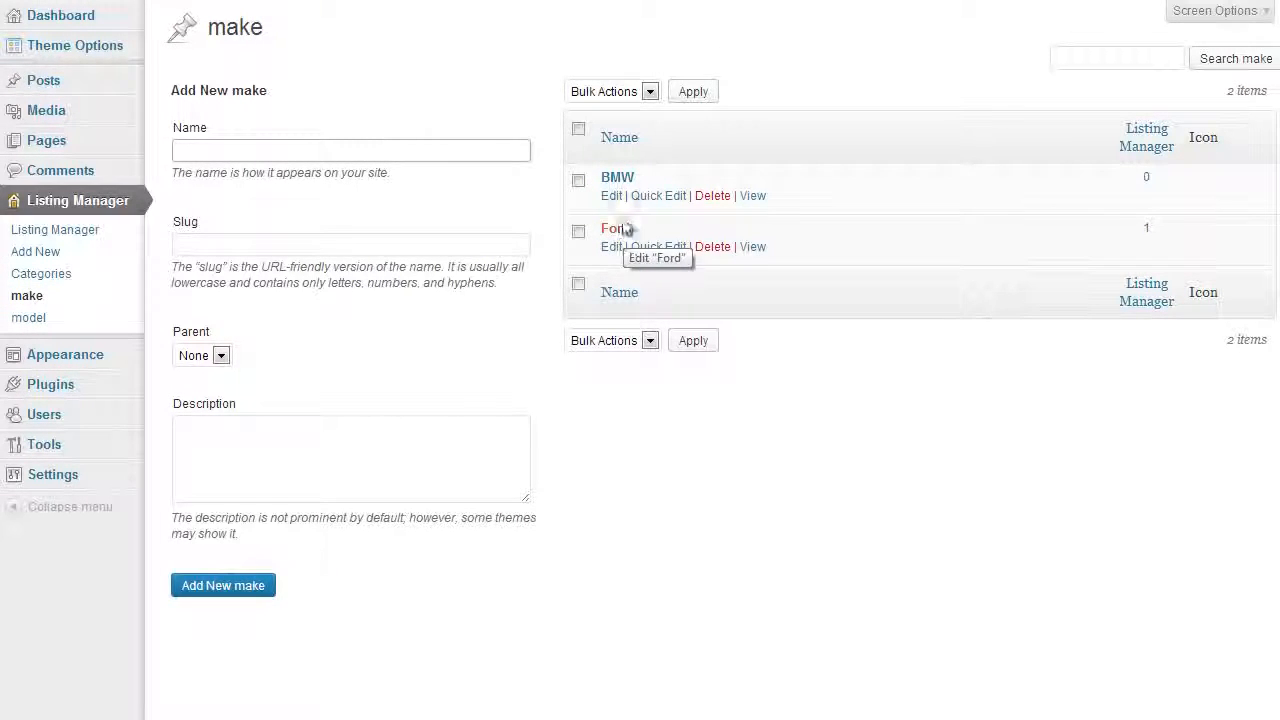
pyautogui.click(71, 319)
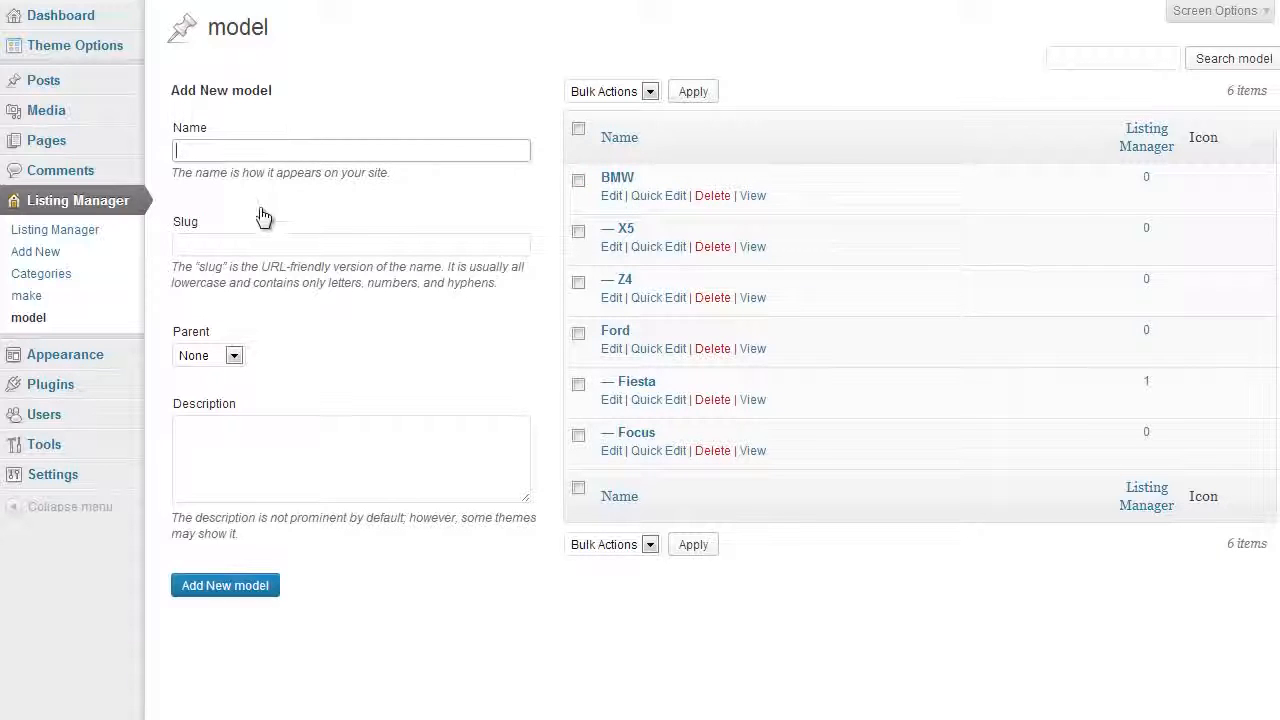
# Open the theme's Listing Setup to view the custom submission fields
pyautogui.moveTo(100, 46)
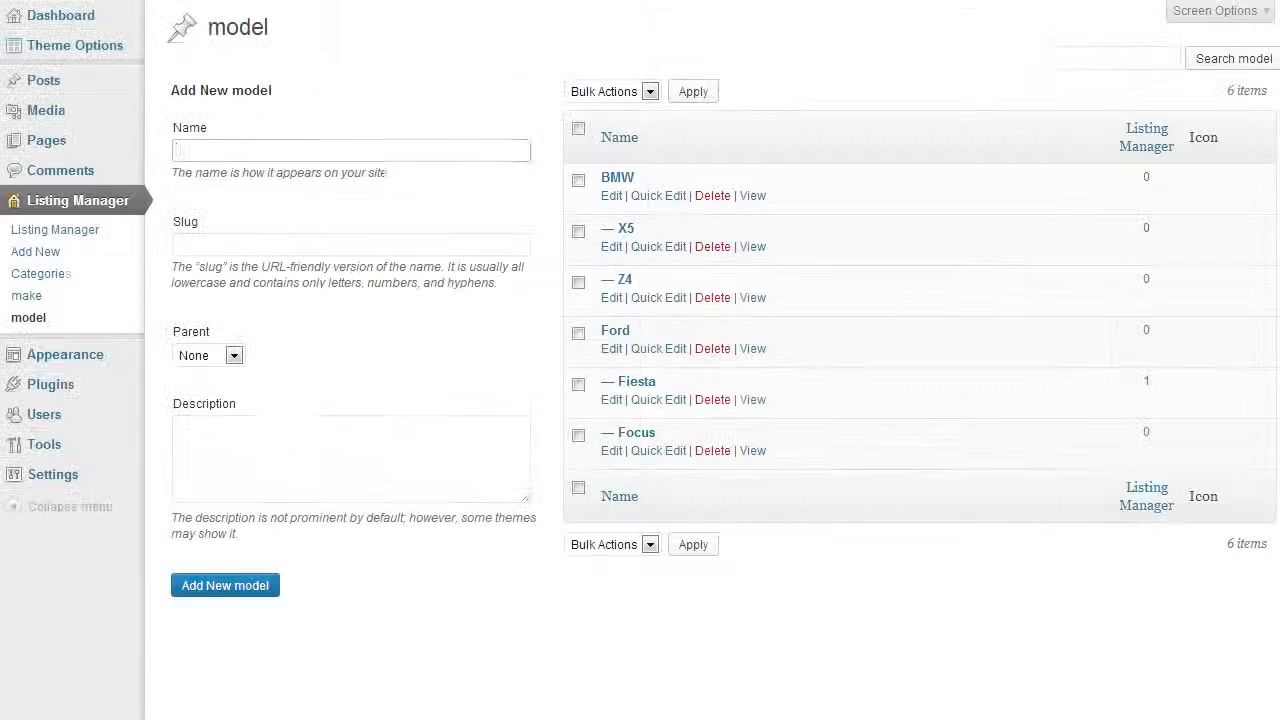
pyautogui.click(52, 48)
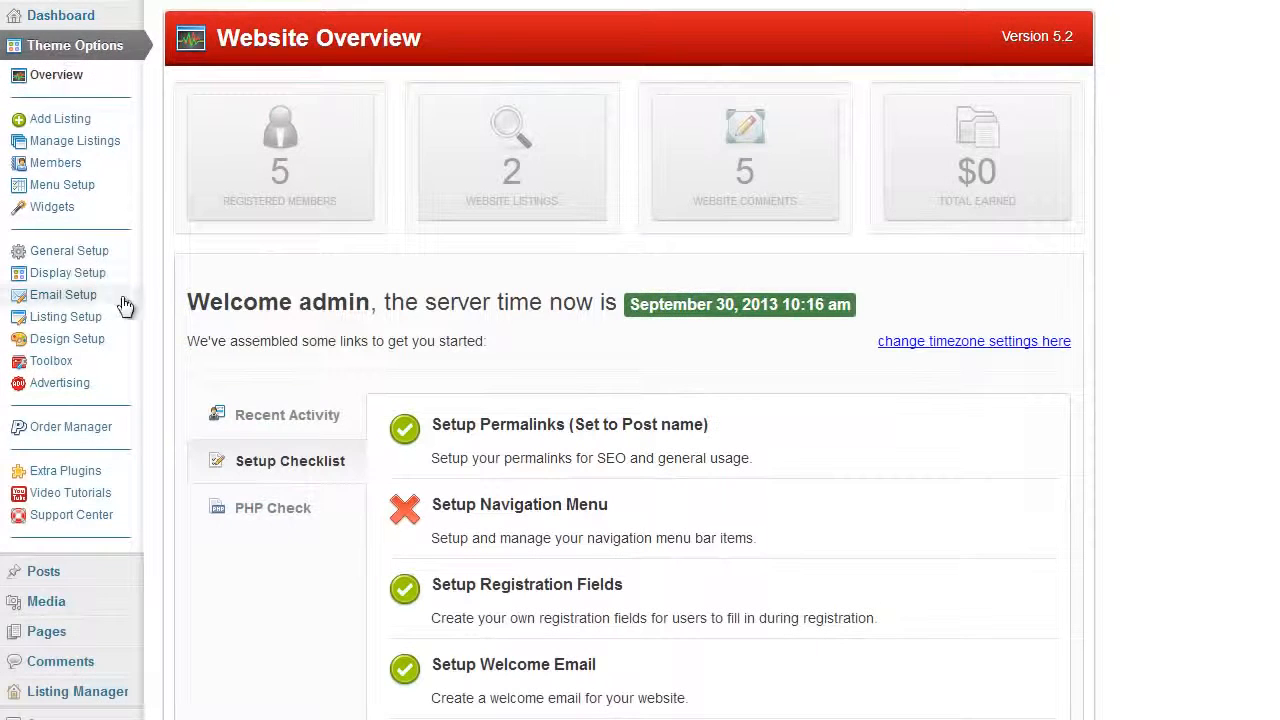
pyautogui.click(88, 316)
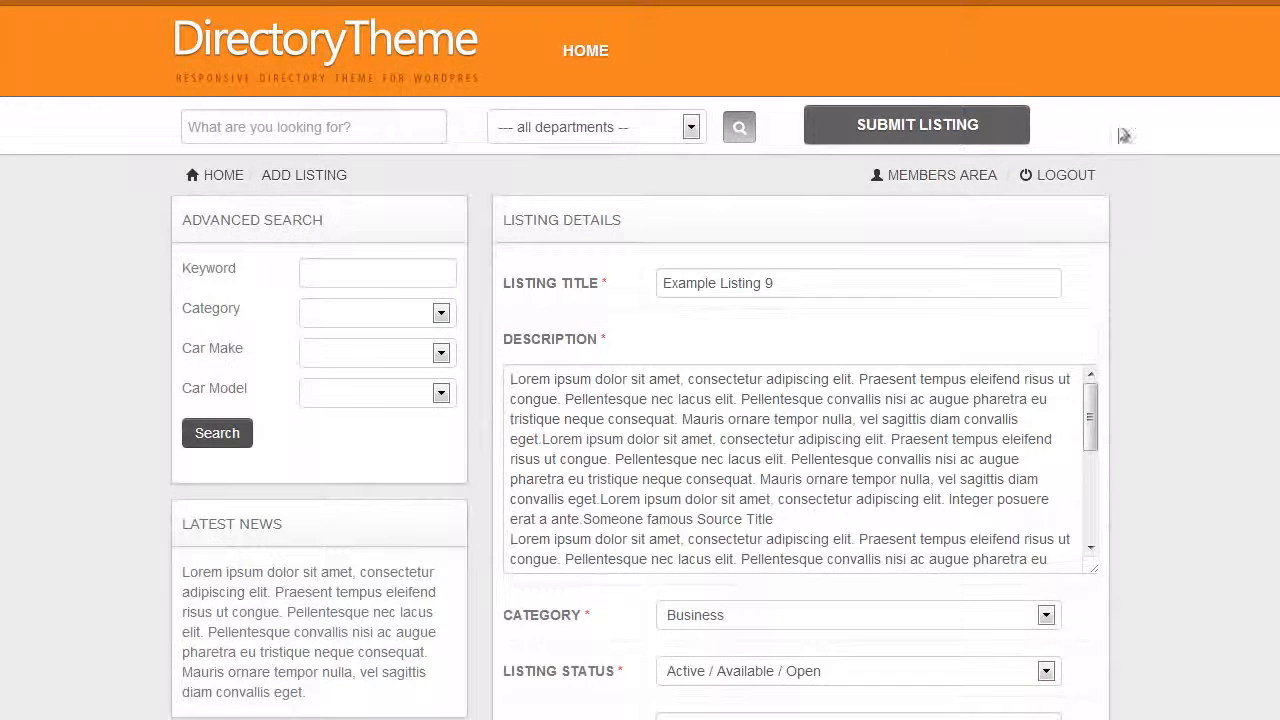
# On the directory site, start a new listing submission and set the car make to Ford and the car model to Focus
pyautogui.click(918, 125)
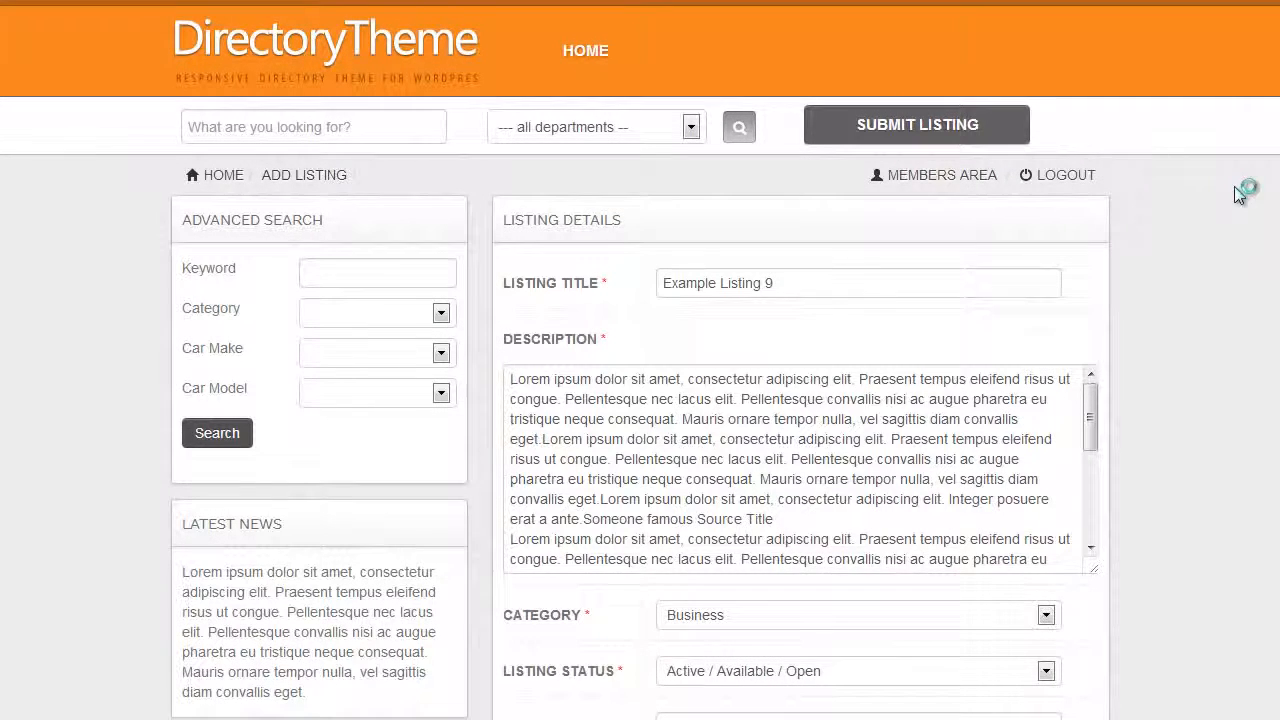
pyautogui.scroll(-4, 1199, 217)
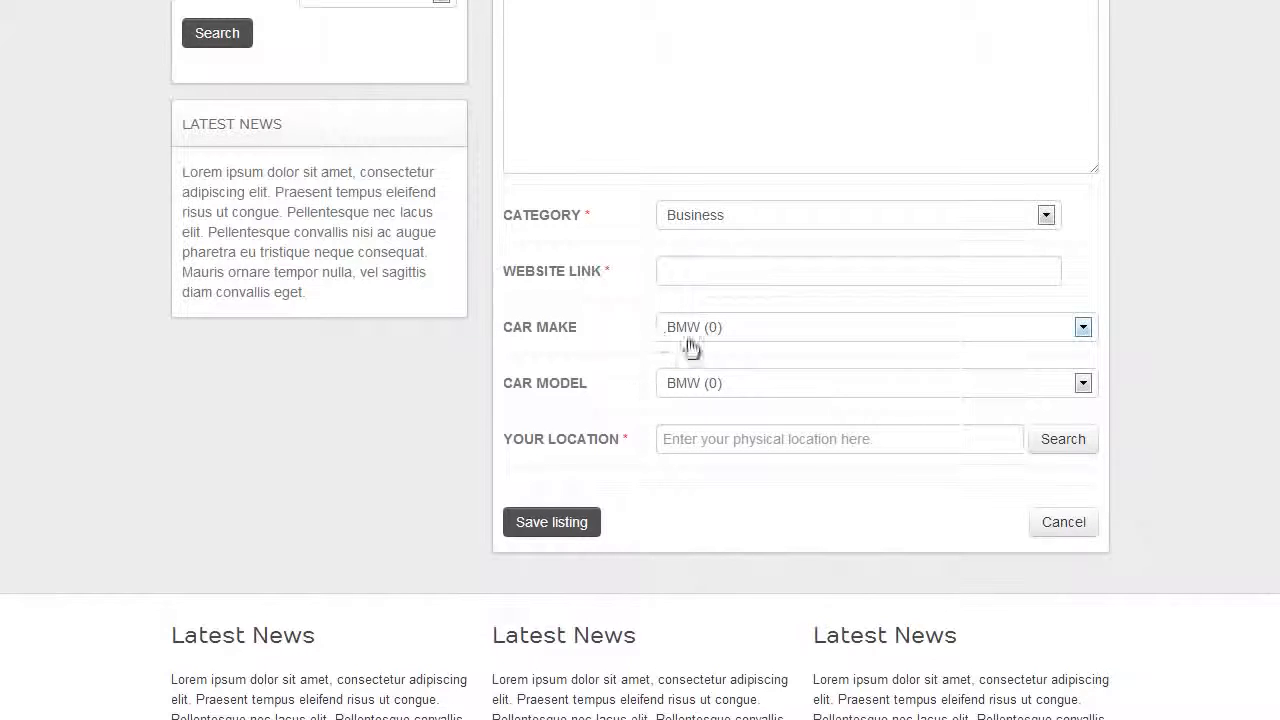
pyautogui.click(737, 328)
pyautogui.click(698, 363)
pyautogui.click(731, 390)
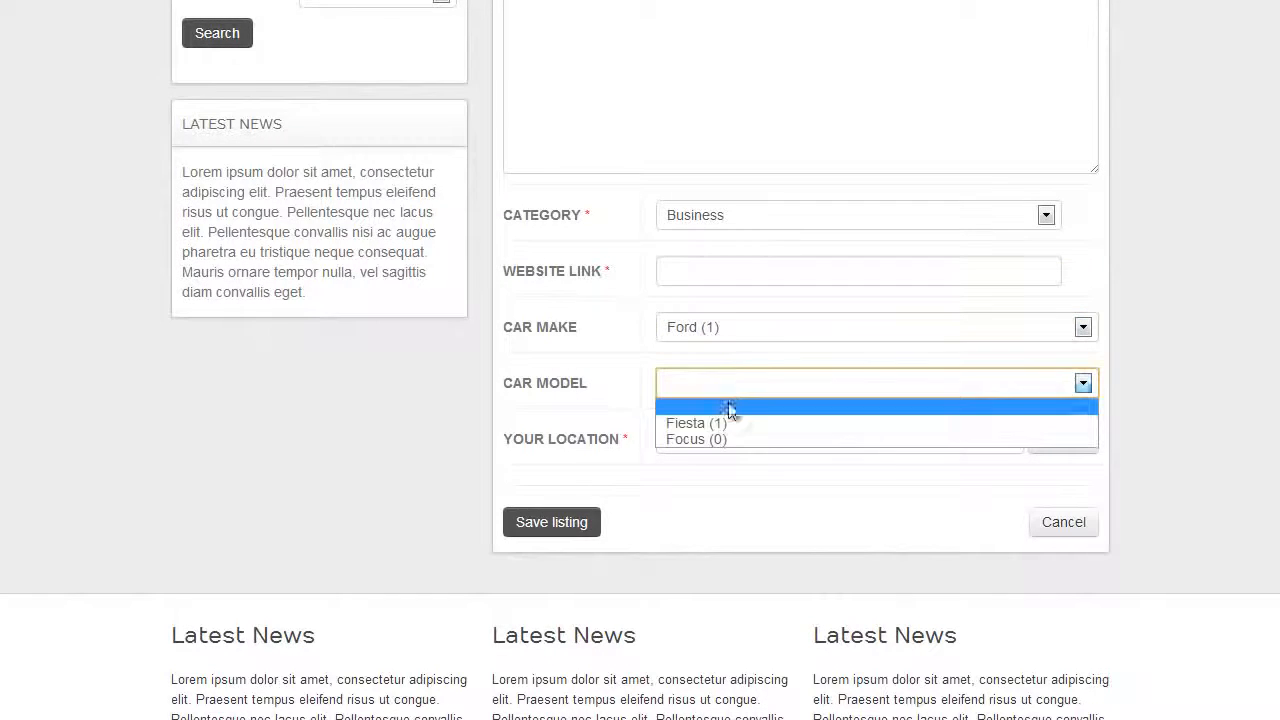
pyautogui.click(729, 439)
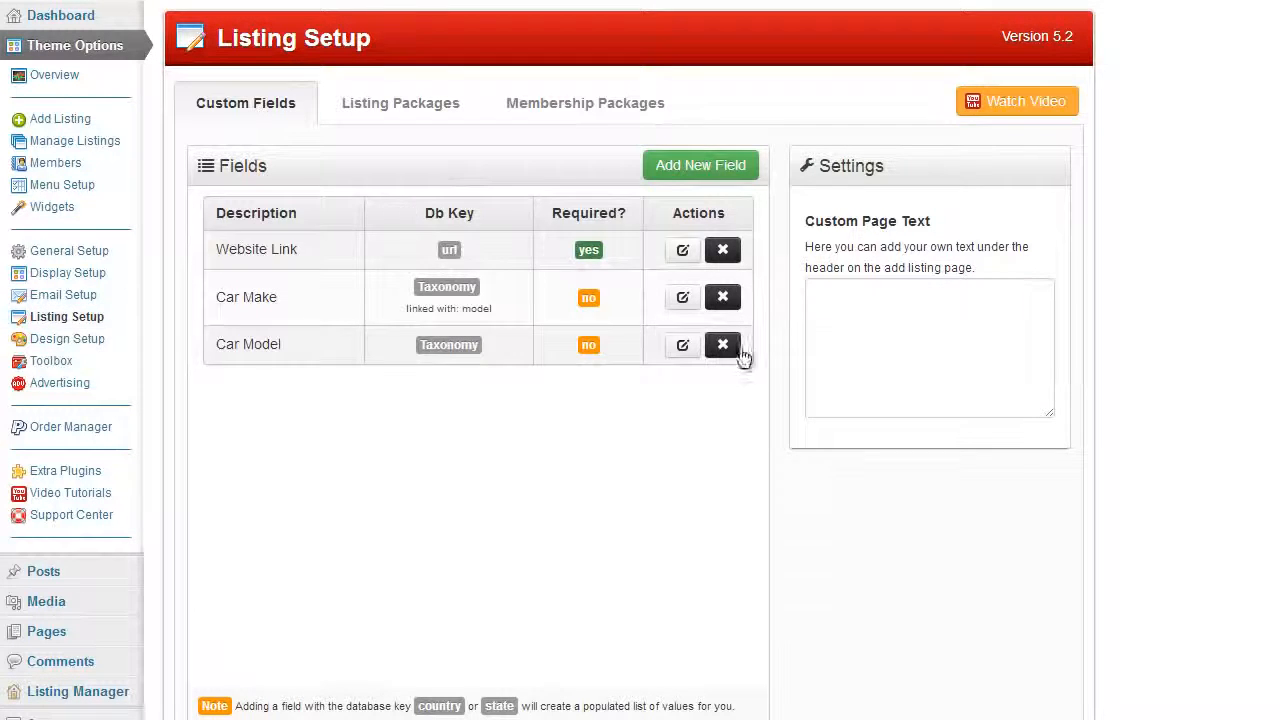
pyautogui.click(697, 170)
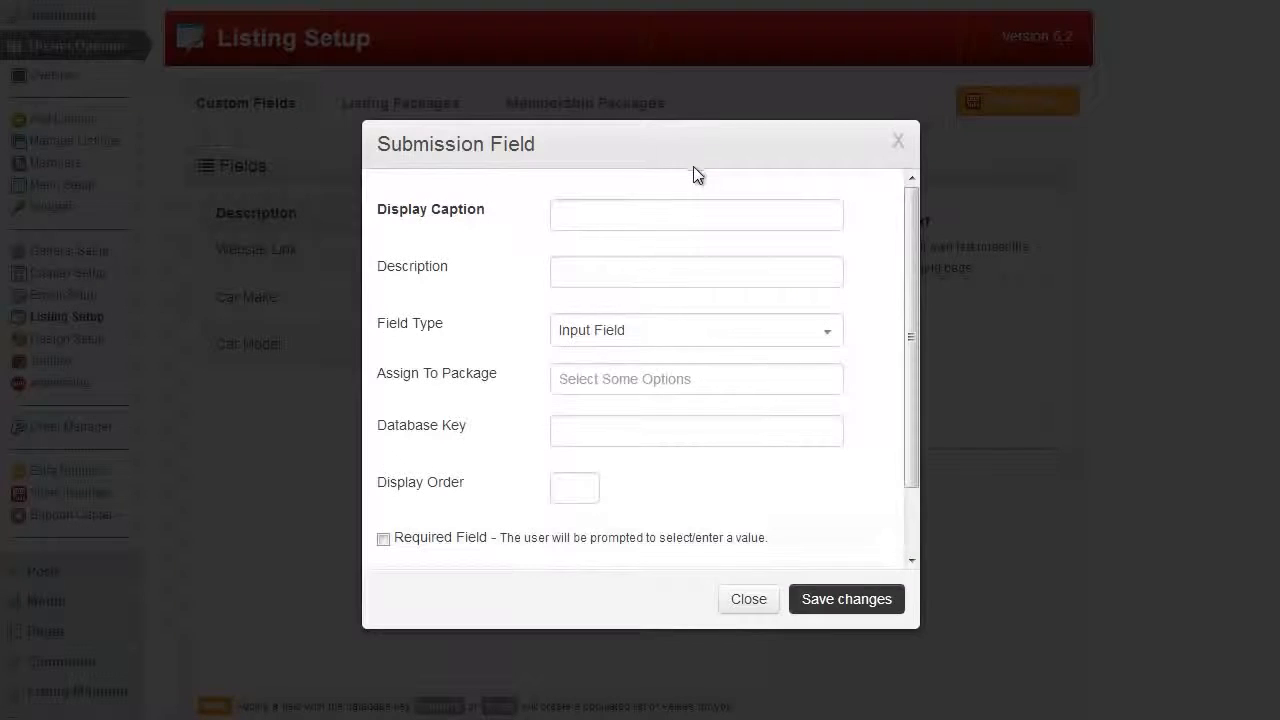
pyautogui.click(667, 222)
pyautogui.write('Car')
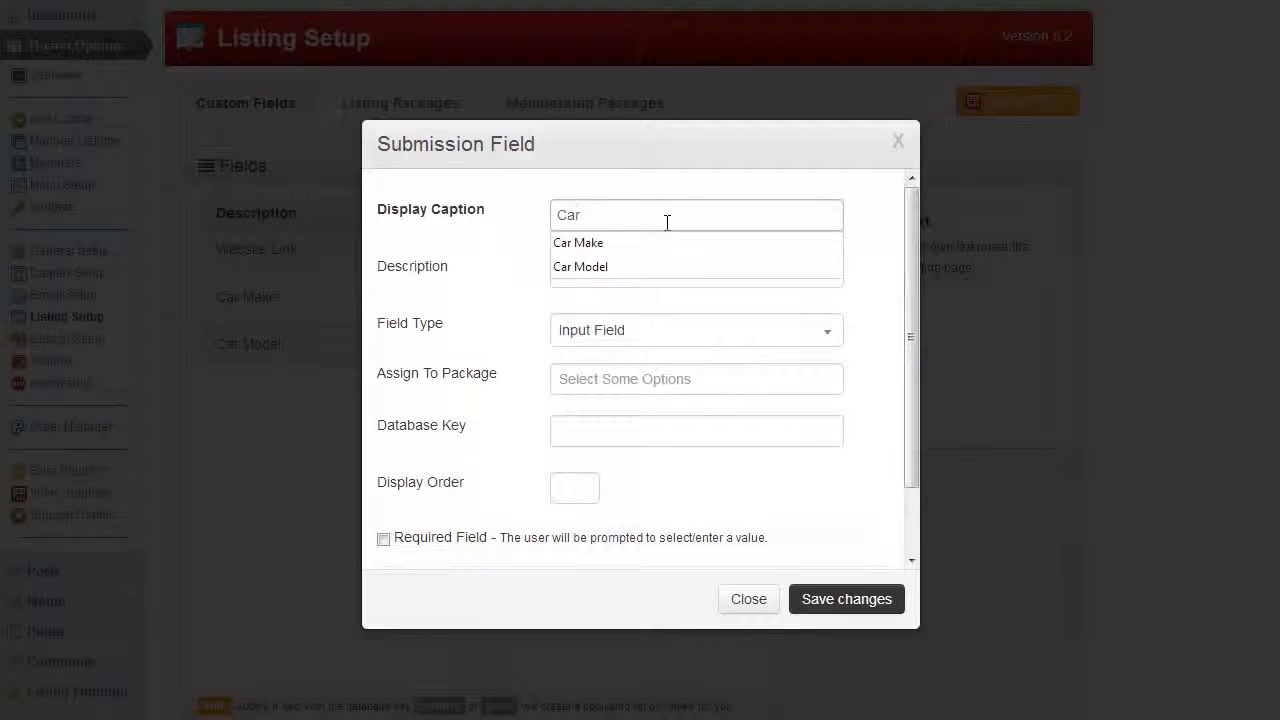
pyautogui.click(898, 141)
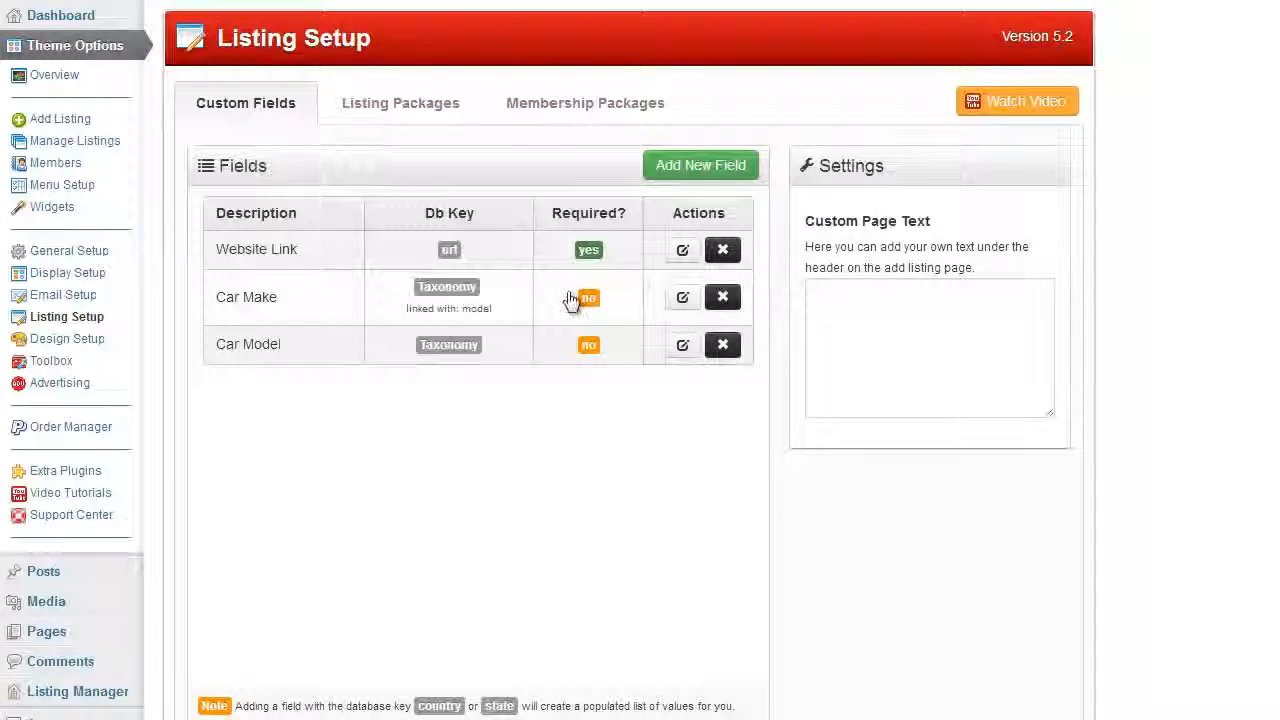
# Open the Car Make submission field, examine its taxonomy and linked taxonomy settings, and close it without saving
pyautogui.click(679, 298)
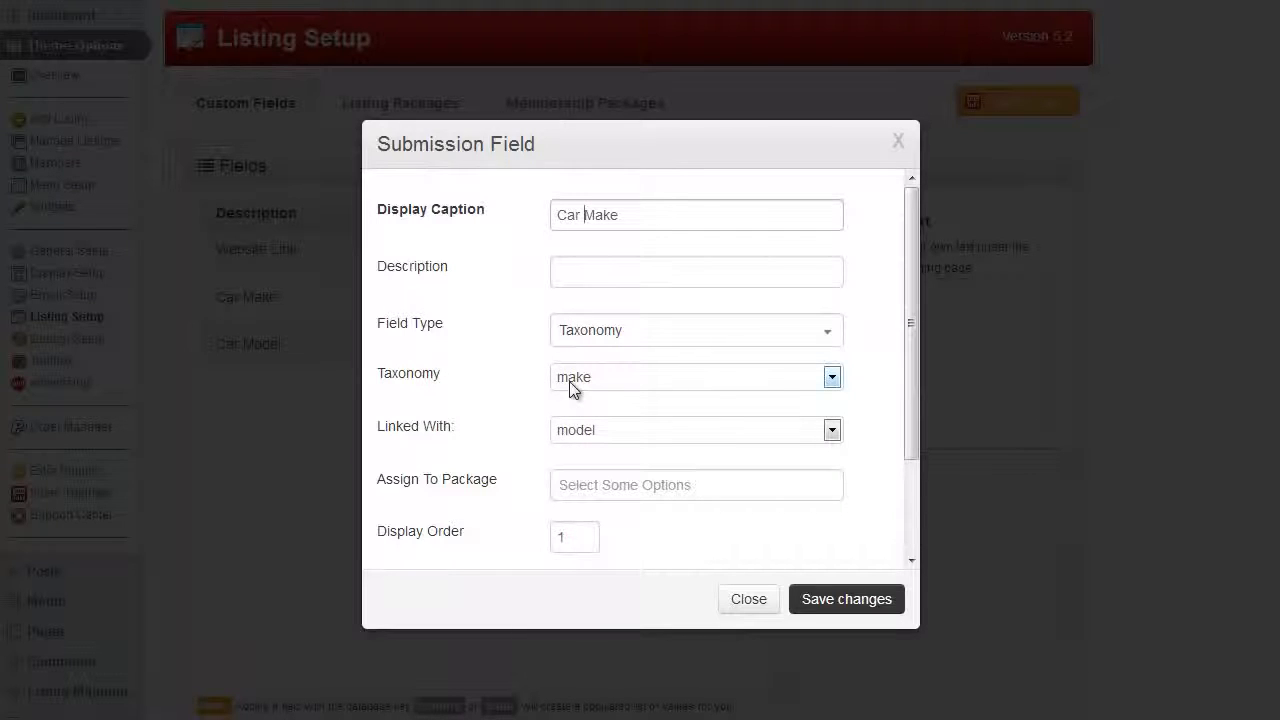
pyautogui.click(594, 383)
pyautogui.click(594, 383)
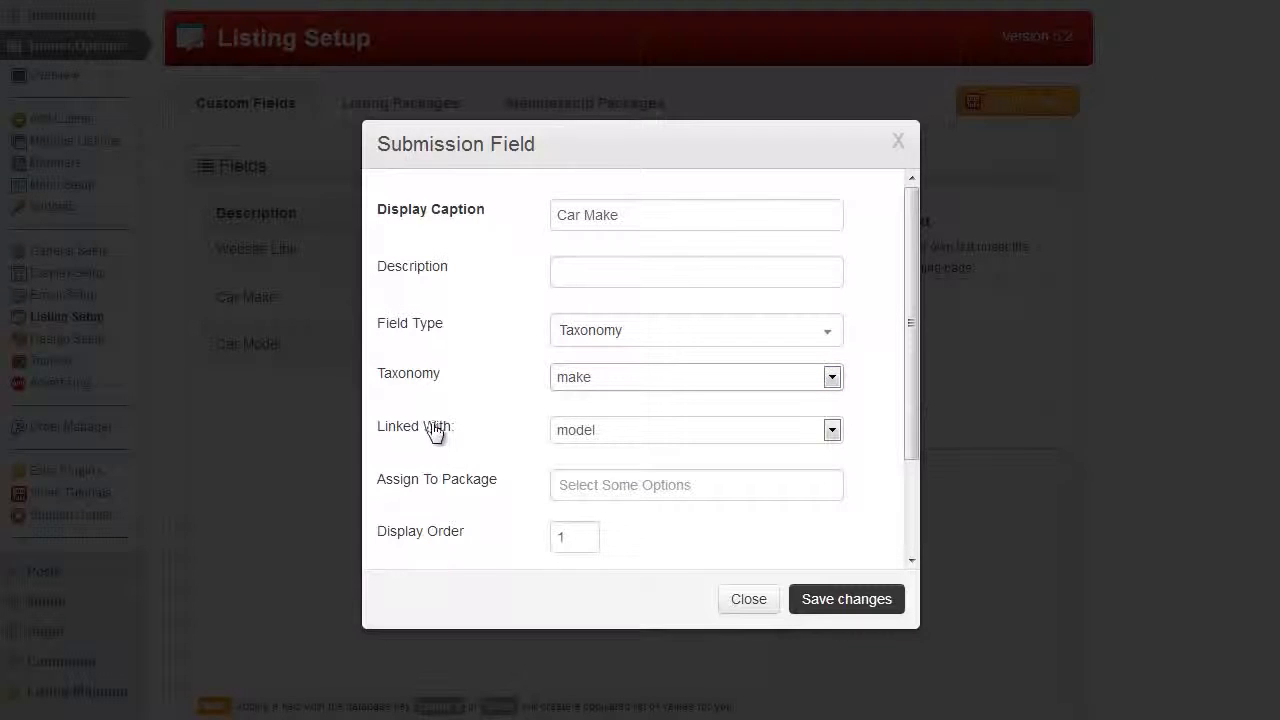
pyautogui.click(745, 599)
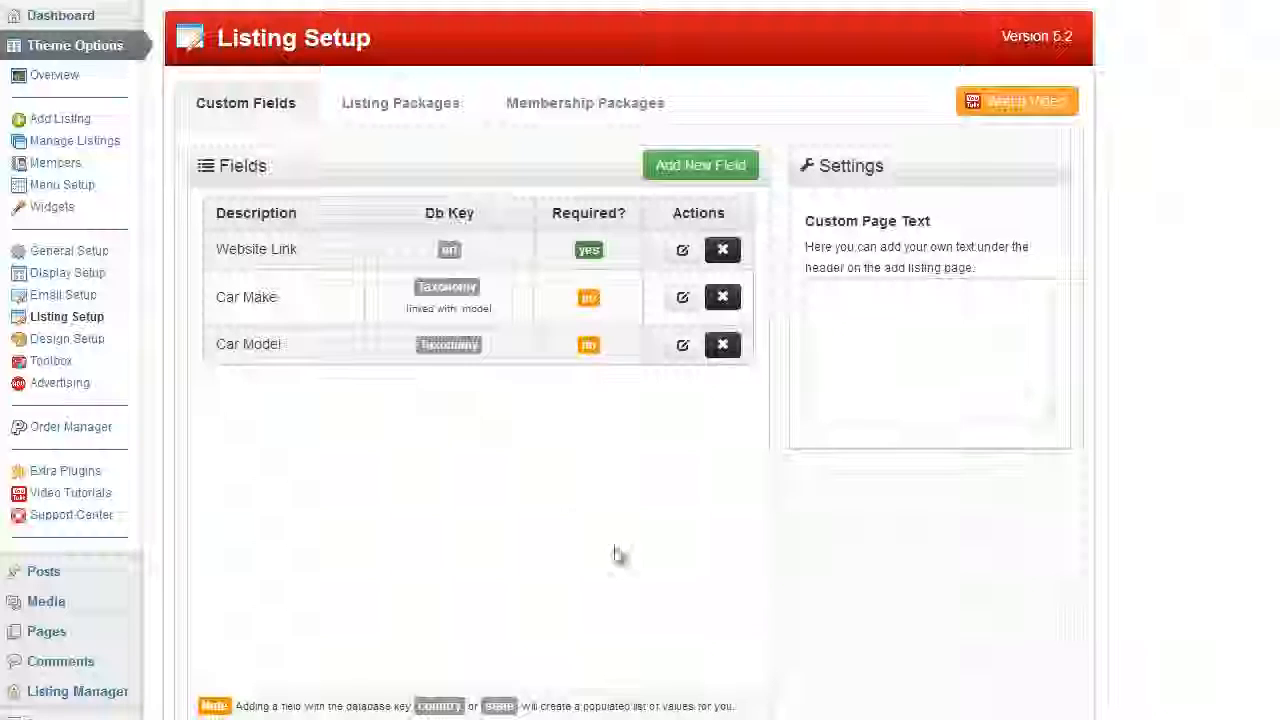
# Review the Car Model submission field's taxonomy, link and display settings, closing it without saving
pyautogui.click(682, 346)
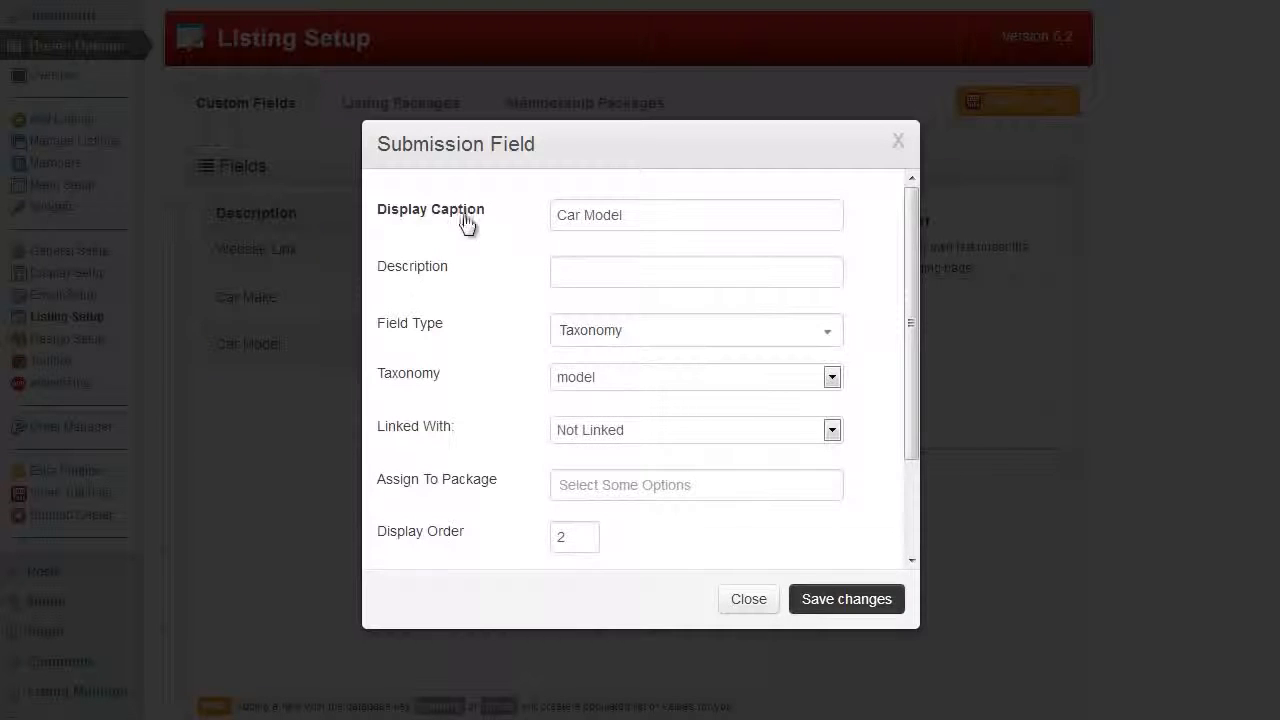
pyautogui.scroll(-2, 666, 280)
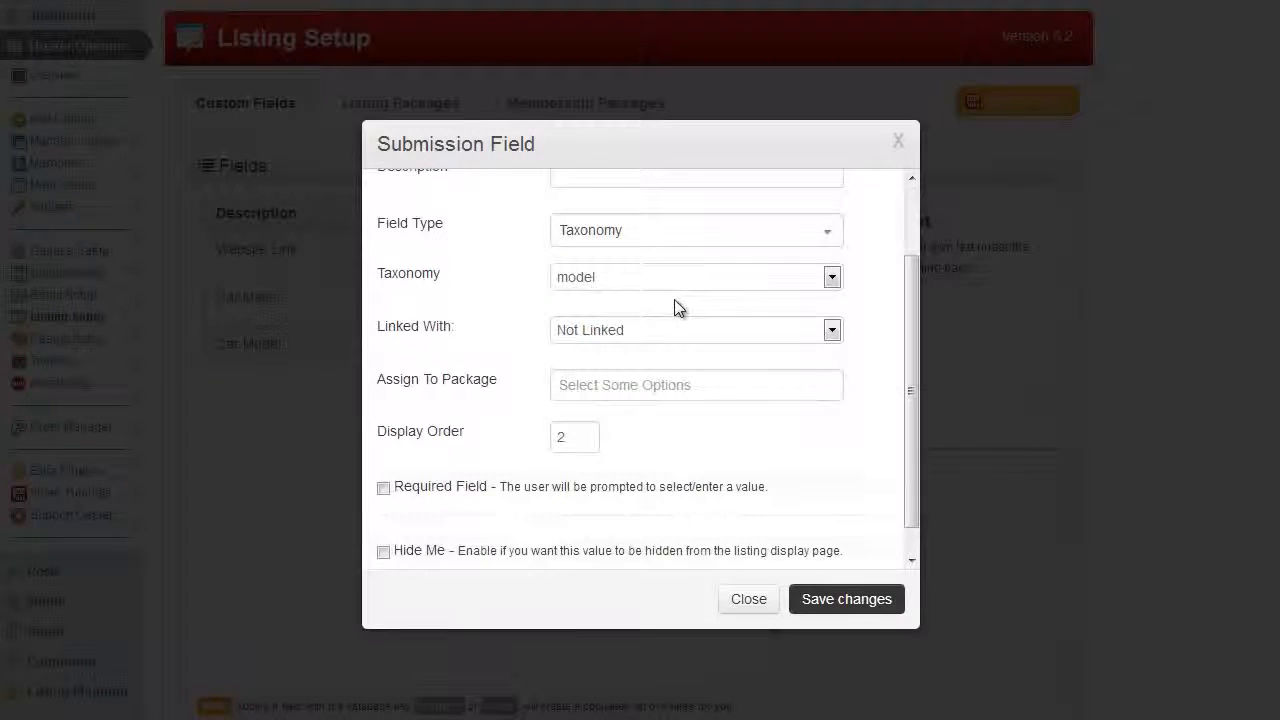
pyautogui.scroll(2, 676, 308)
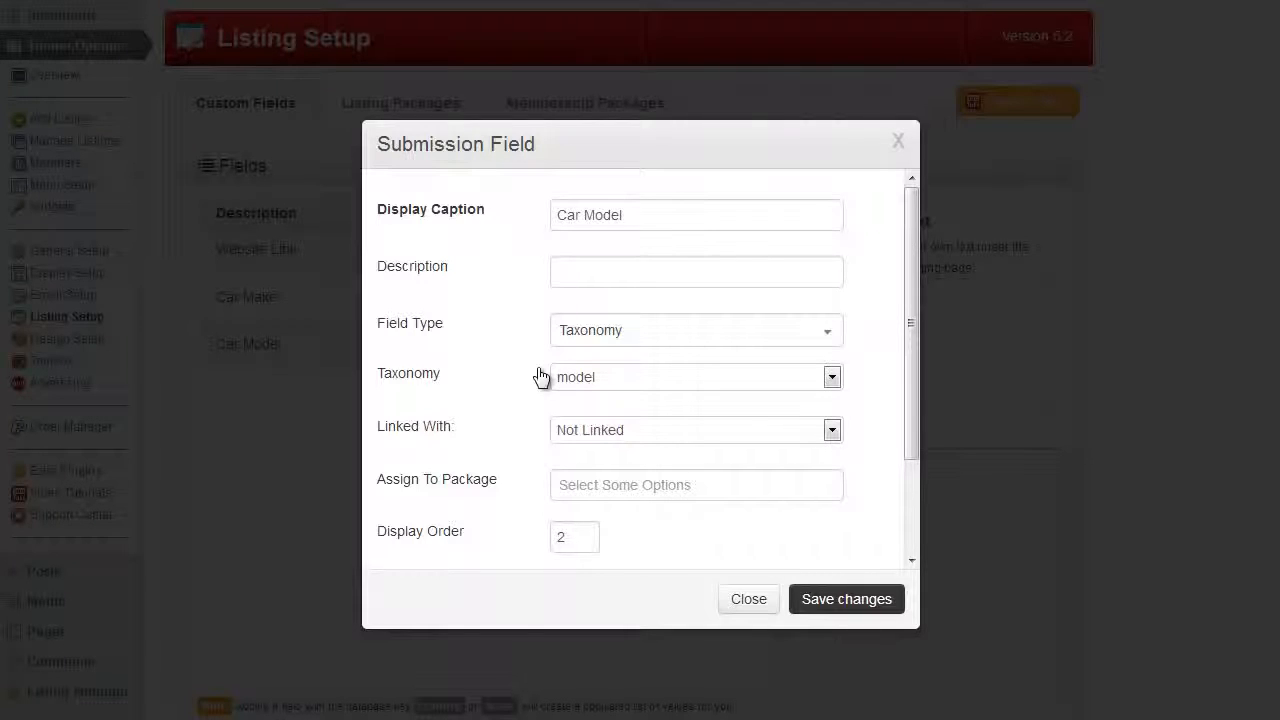
pyautogui.click(746, 600)
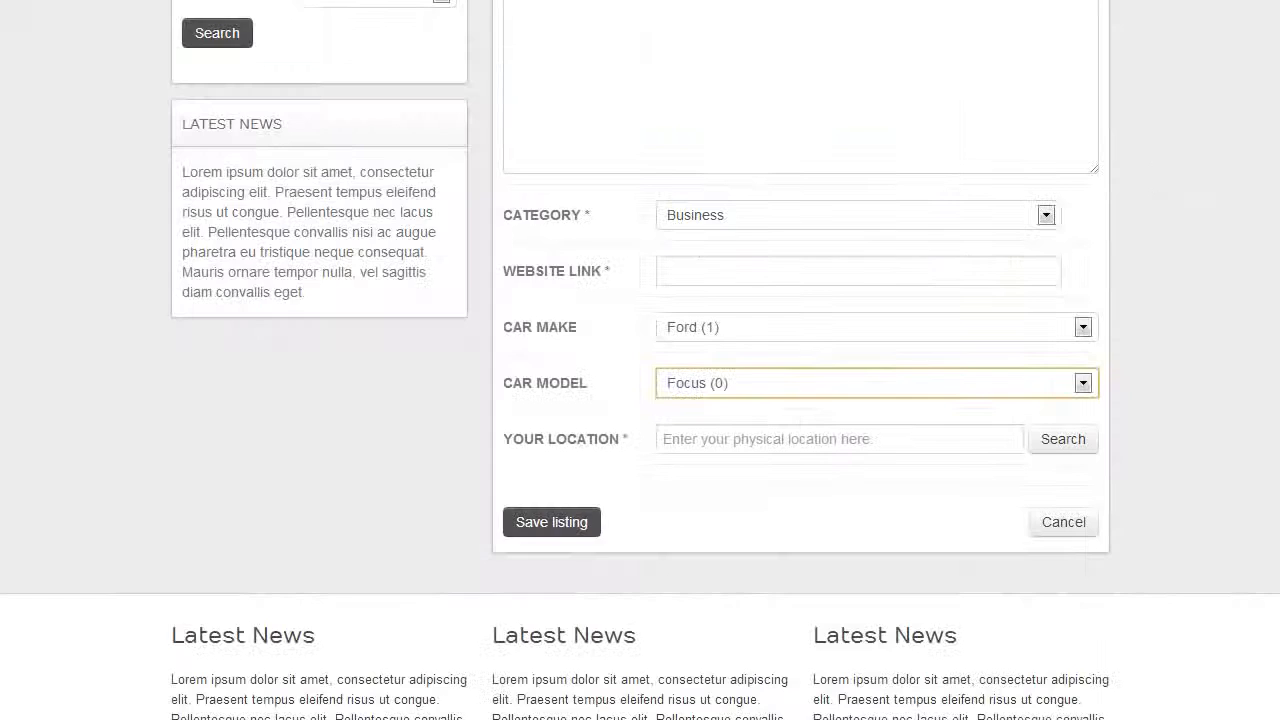
# Back on the directory site, run the advanced search without criteria and open Example Listing 9
pyautogui.scroll(5, 1195, 314)
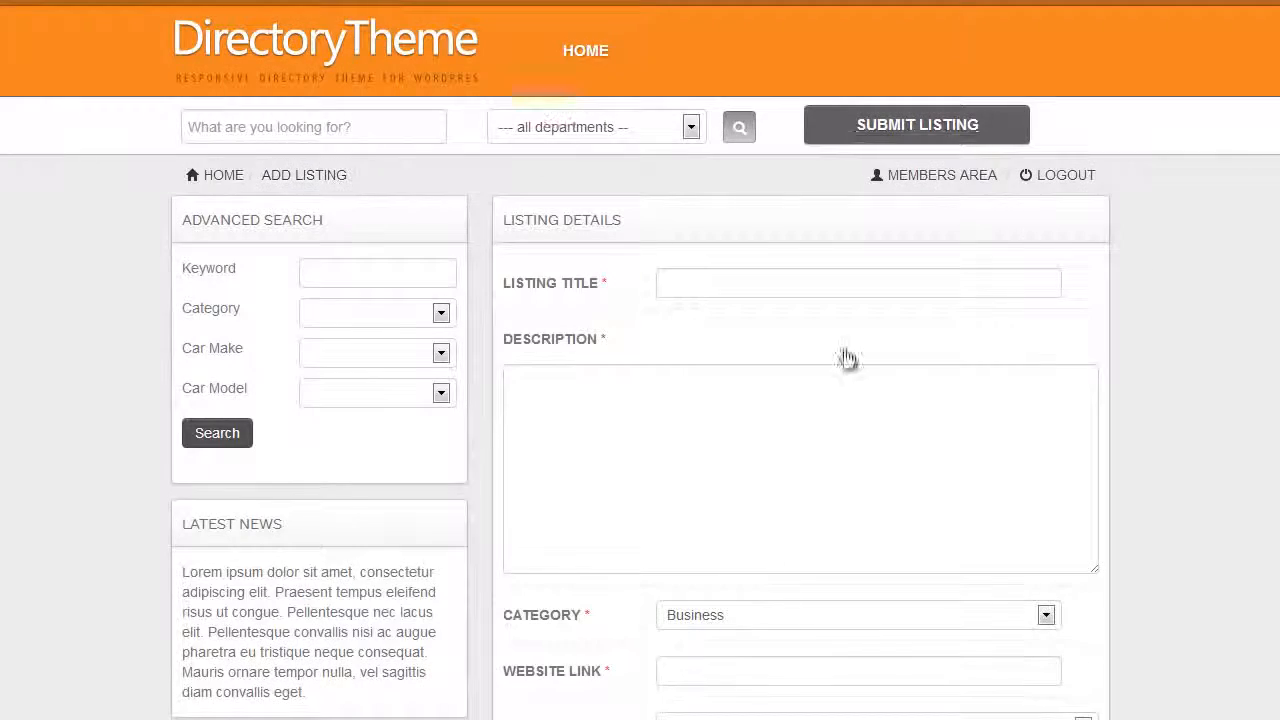
pyautogui.scroll(-5, 846, 358)
pyautogui.scroll(5, 636, 436)
pyautogui.click(224, 434)
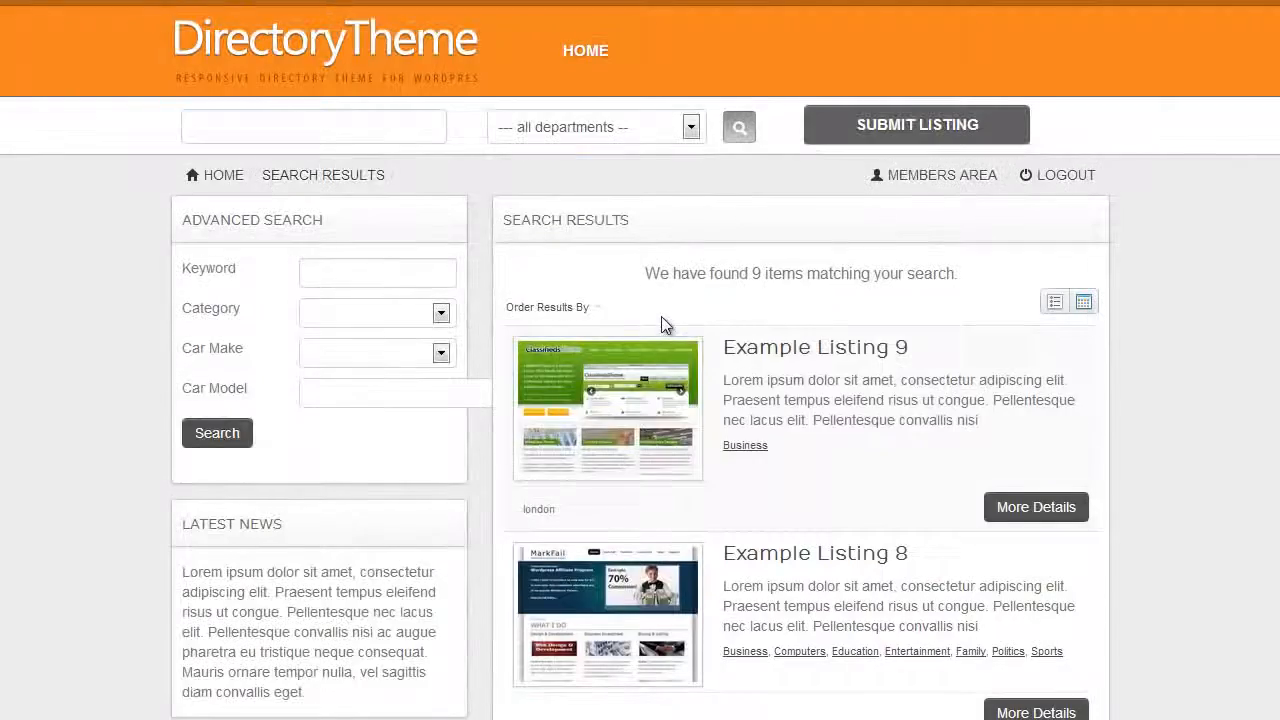
pyautogui.click(608, 408)
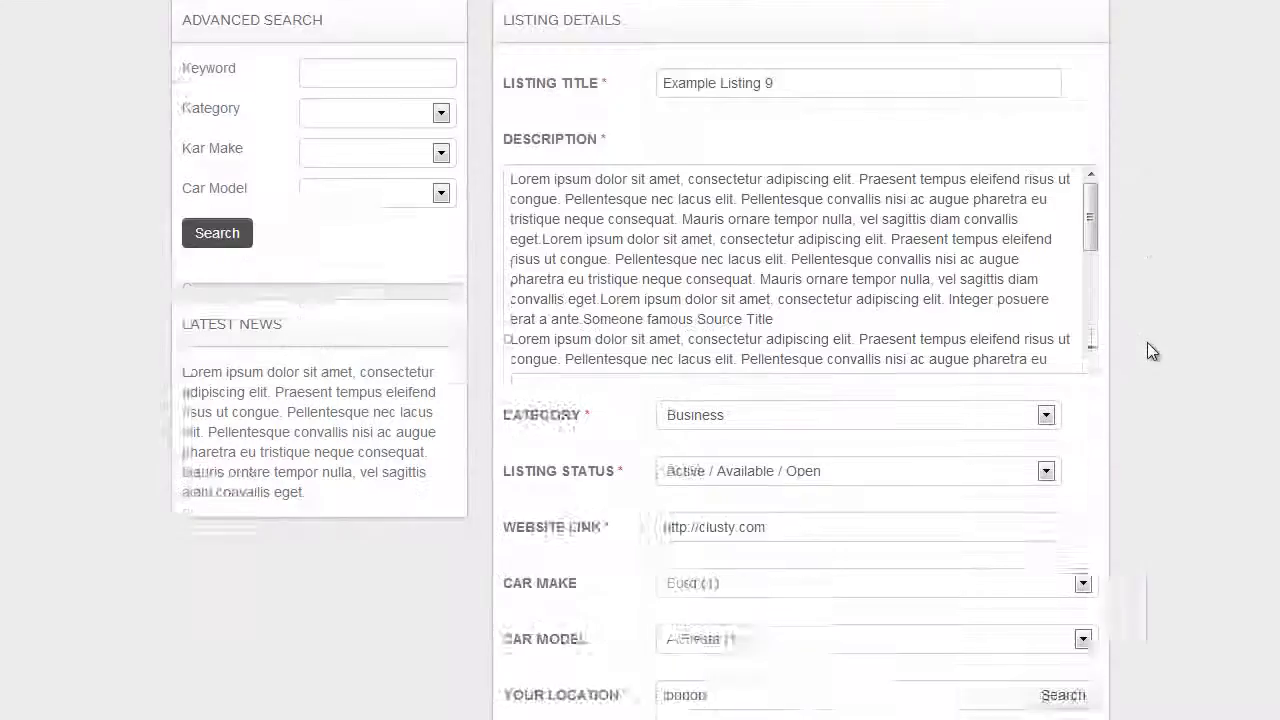
# Open Example Listing 9 for editing and review its car make and car model fields
pyautogui.scroll(-3, 1148, 351)
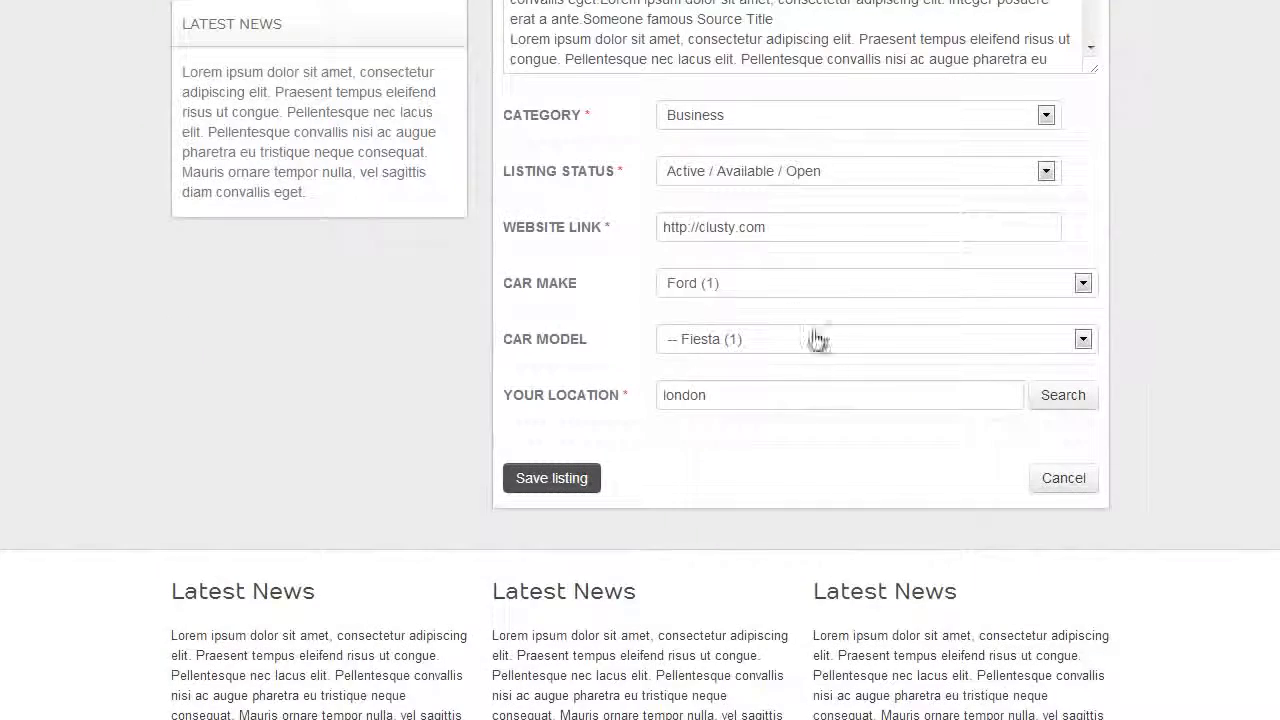
pyautogui.scroll(2, 686, 337)
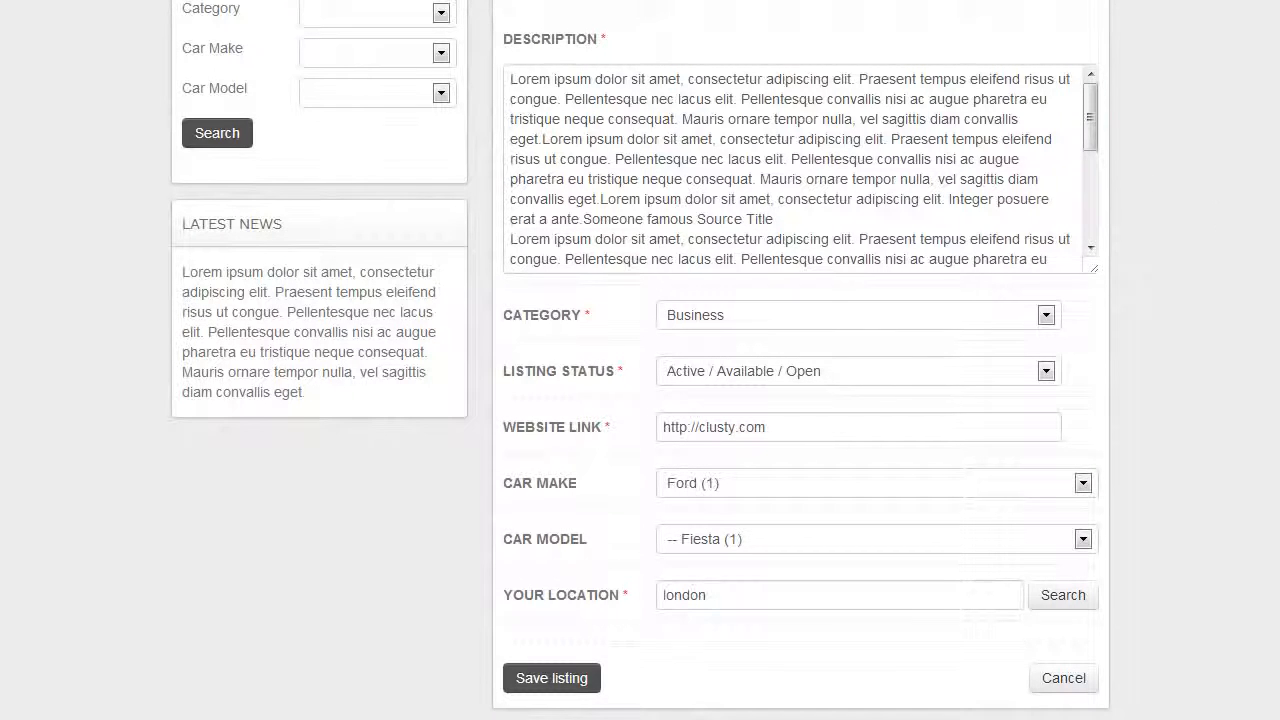
pyautogui.scroll(3, 1095, 214)
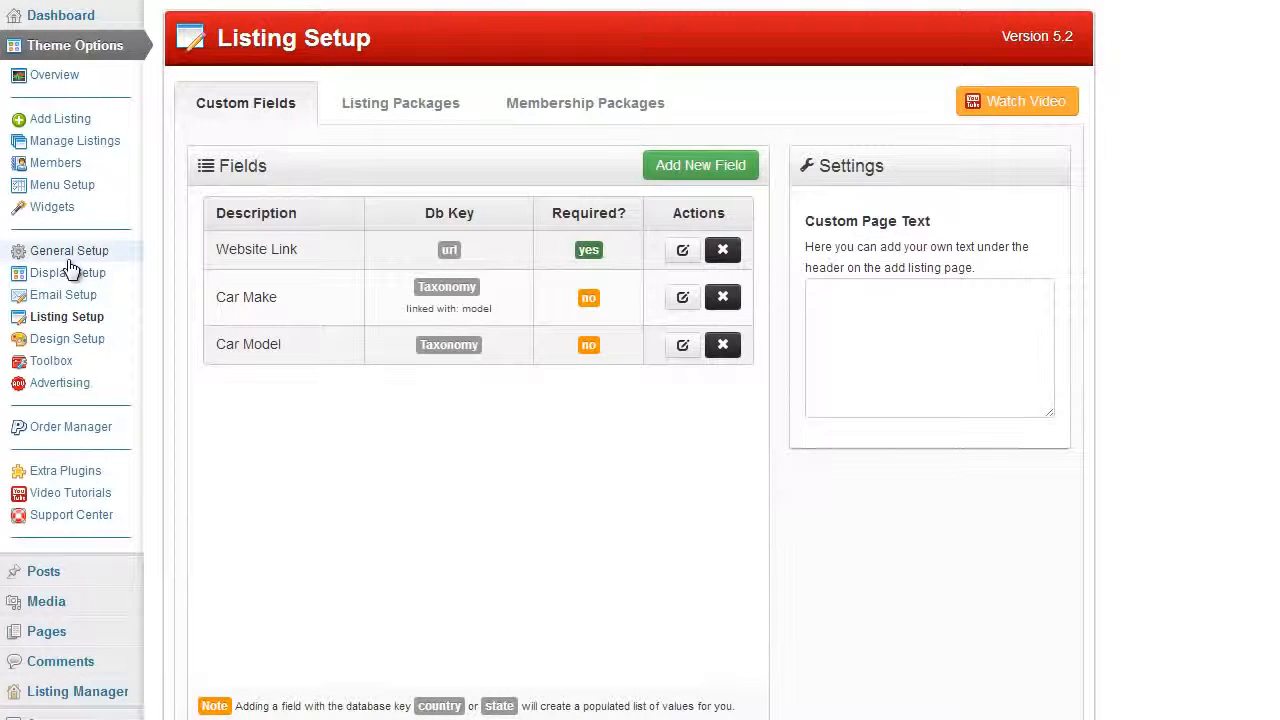
# Open the advanced search settings in General Setup and expand the Car Make search field to view its options
pyautogui.click(52, 252)
pyautogui.click(693, 103)
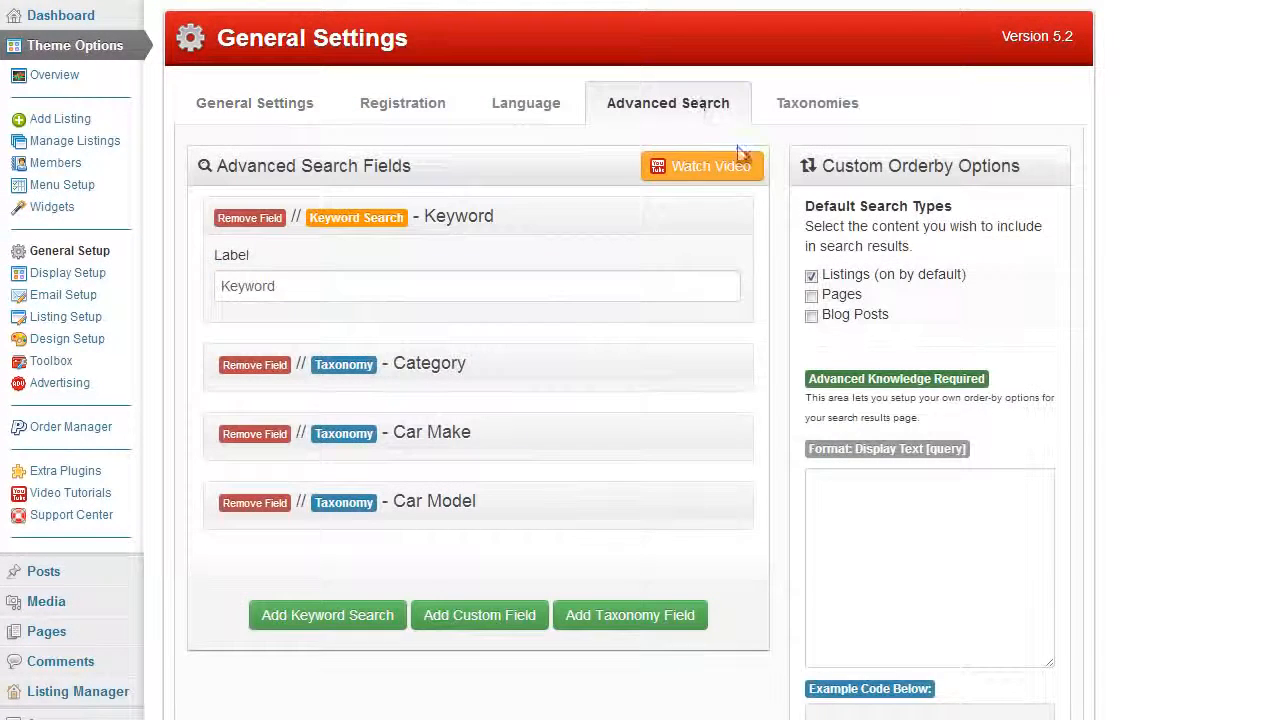
pyautogui.scroll(-2, 1114, 330)
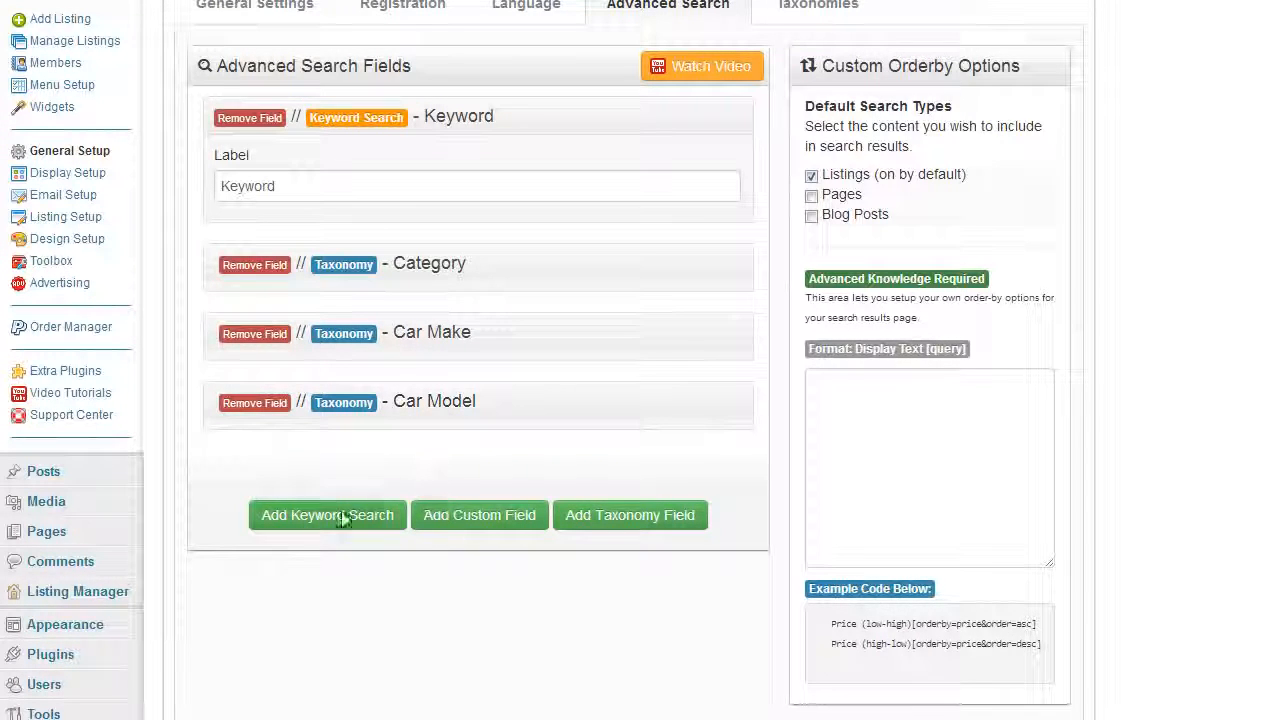
pyautogui.click(743, 340)
pyautogui.scroll(-1, 760, 344)
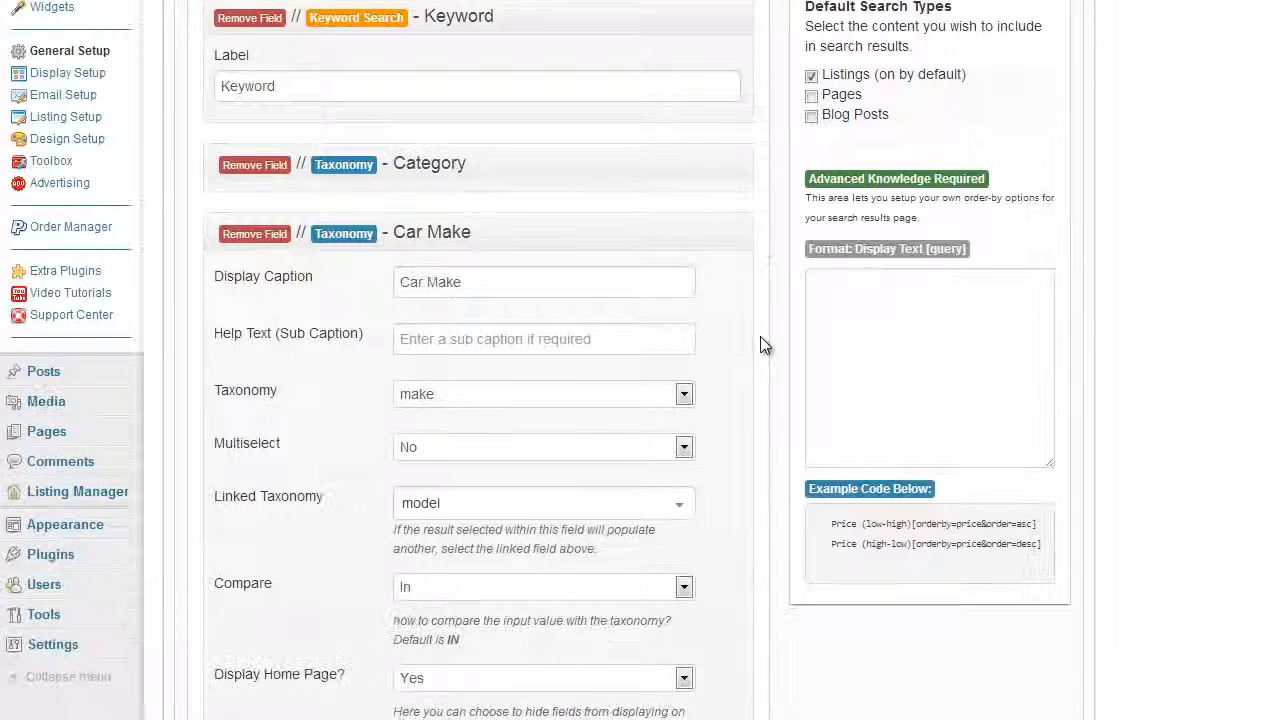
pyautogui.scroll(-4, 770, 360)
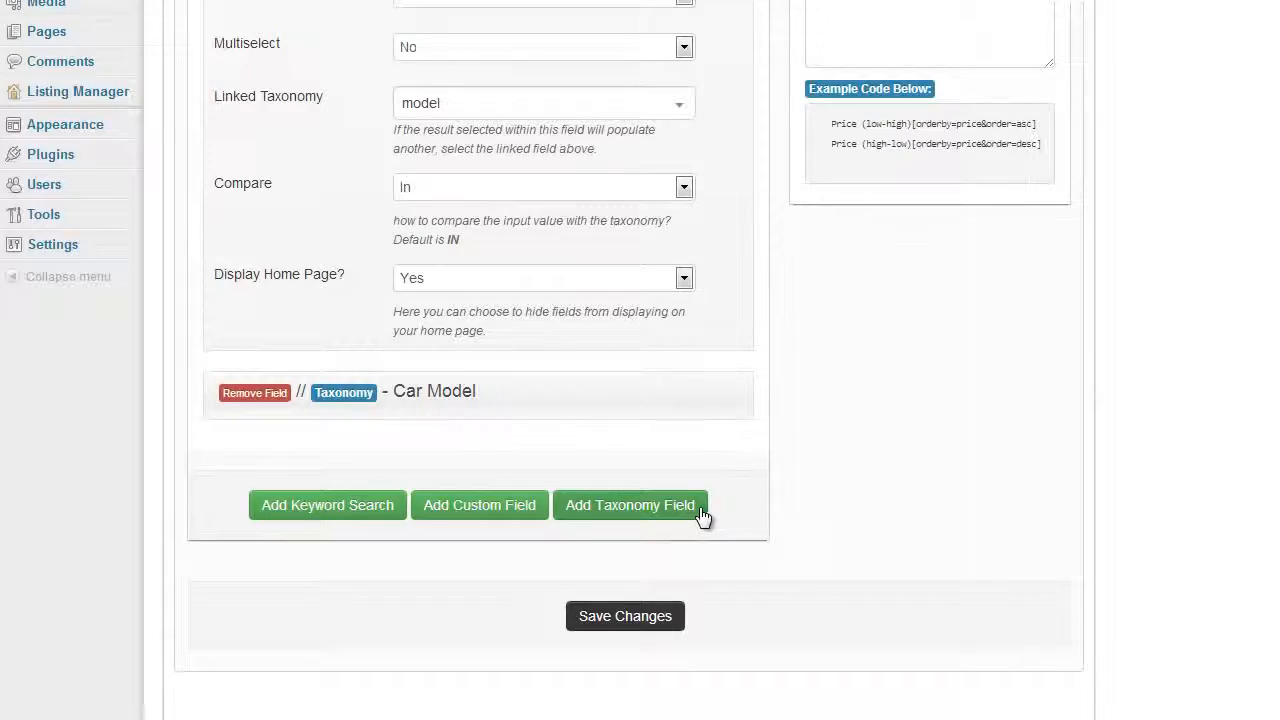
# Examine the Car Make search field's linked taxonomy choices and remaining options, and collapse it without changing them
pyautogui.scroll(4, 700, 510)
pyautogui.scroll(-4, 697, 449)
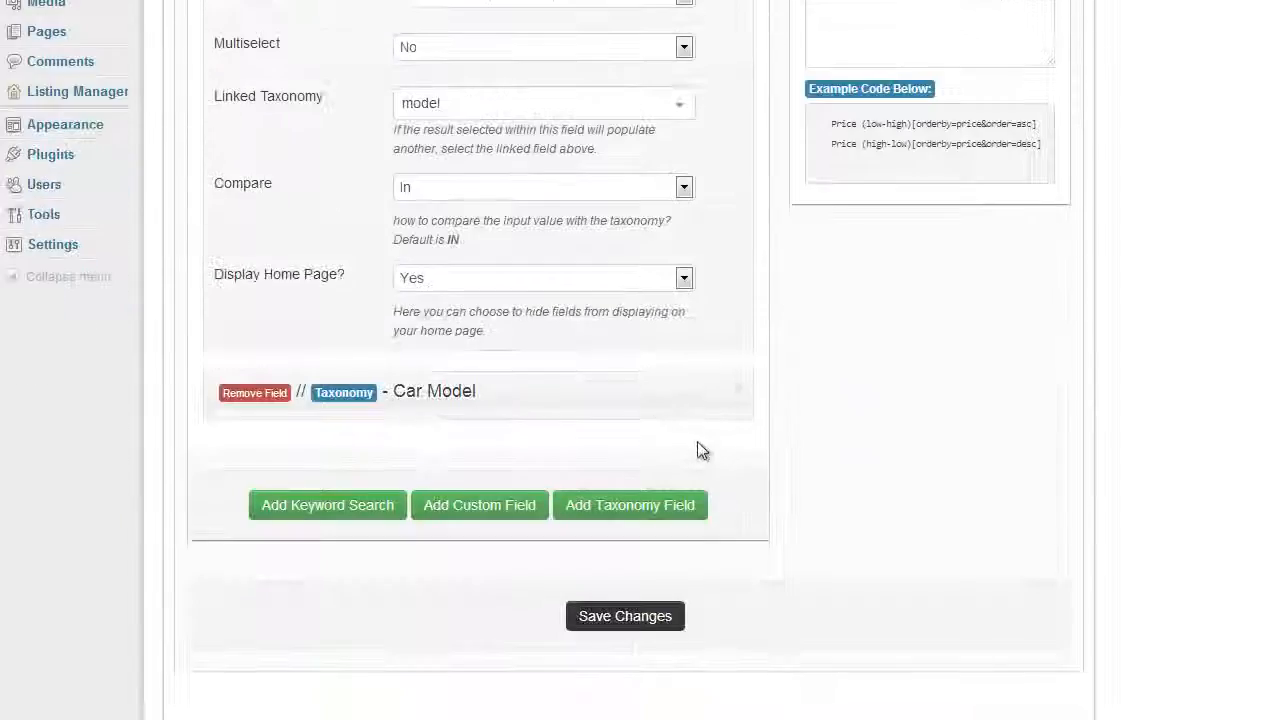
pyautogui.scroll(5, 706, 449)
pyautogui.scroll(-2, 743, 429)
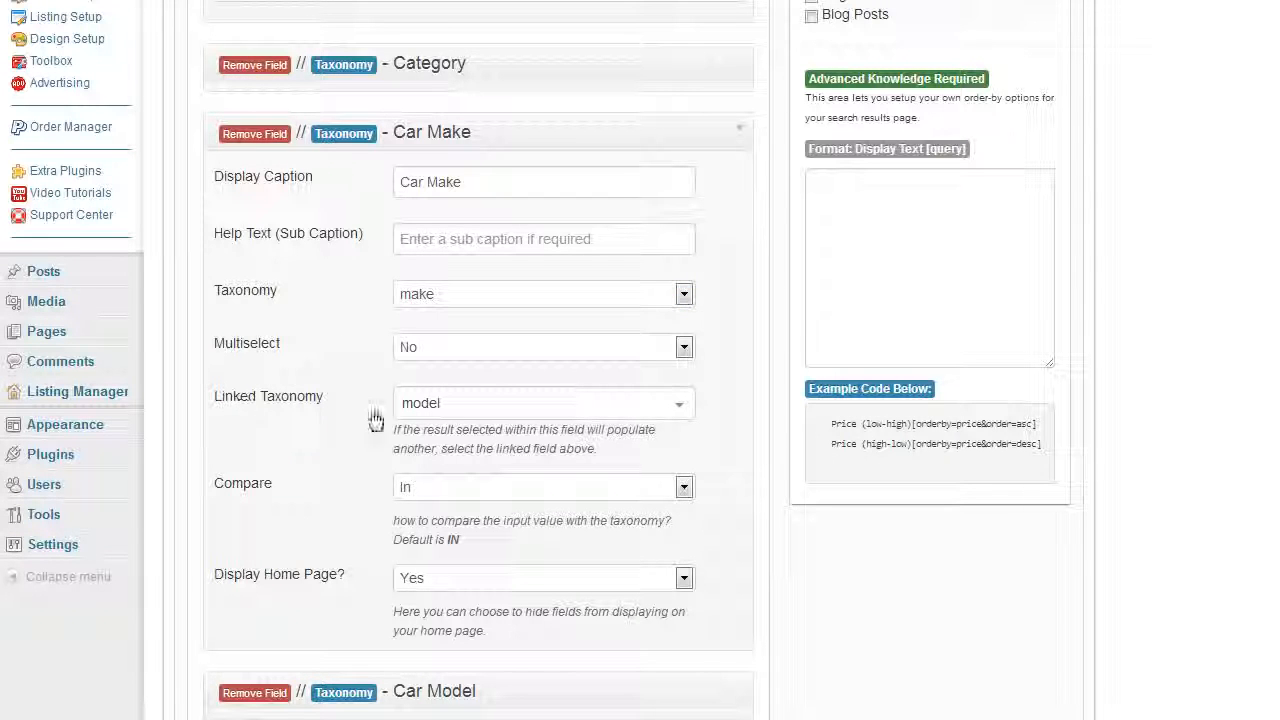
pyautogui.click(491, 414)
pyautogui.click(459, 597)
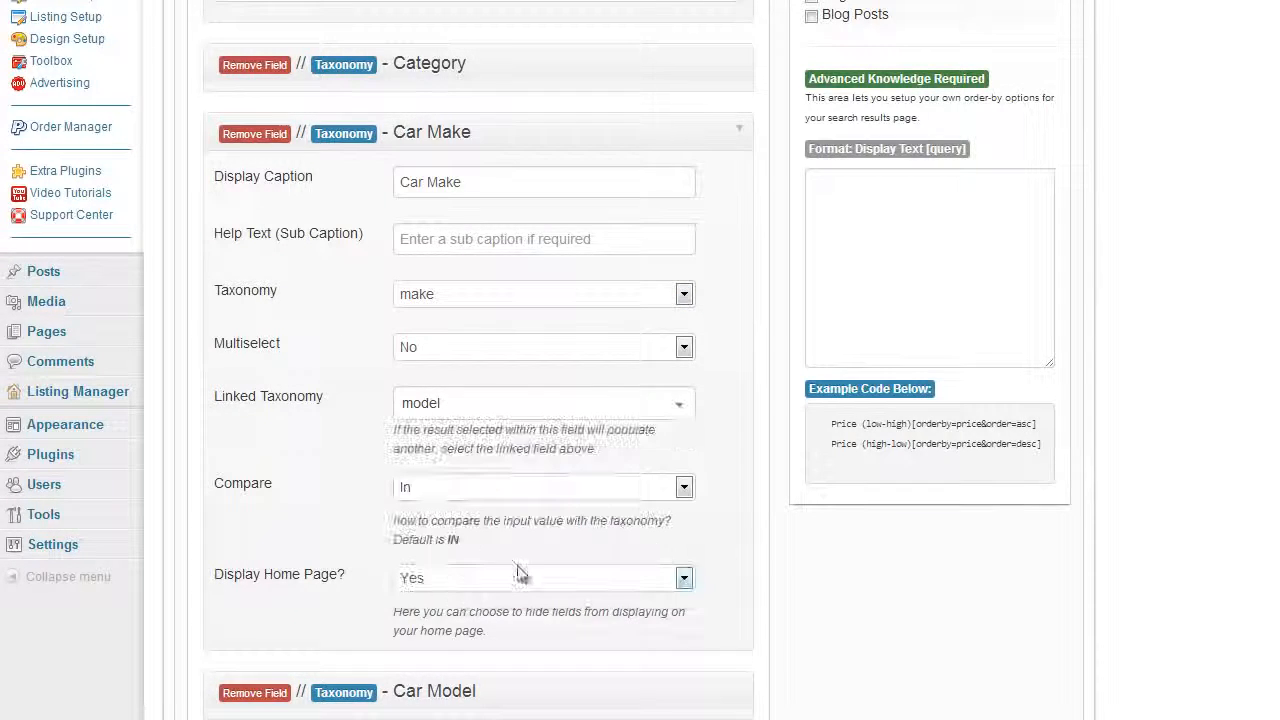
pyautogui.scroll(1, 737, 497)
pyautogui.click(737, 240)
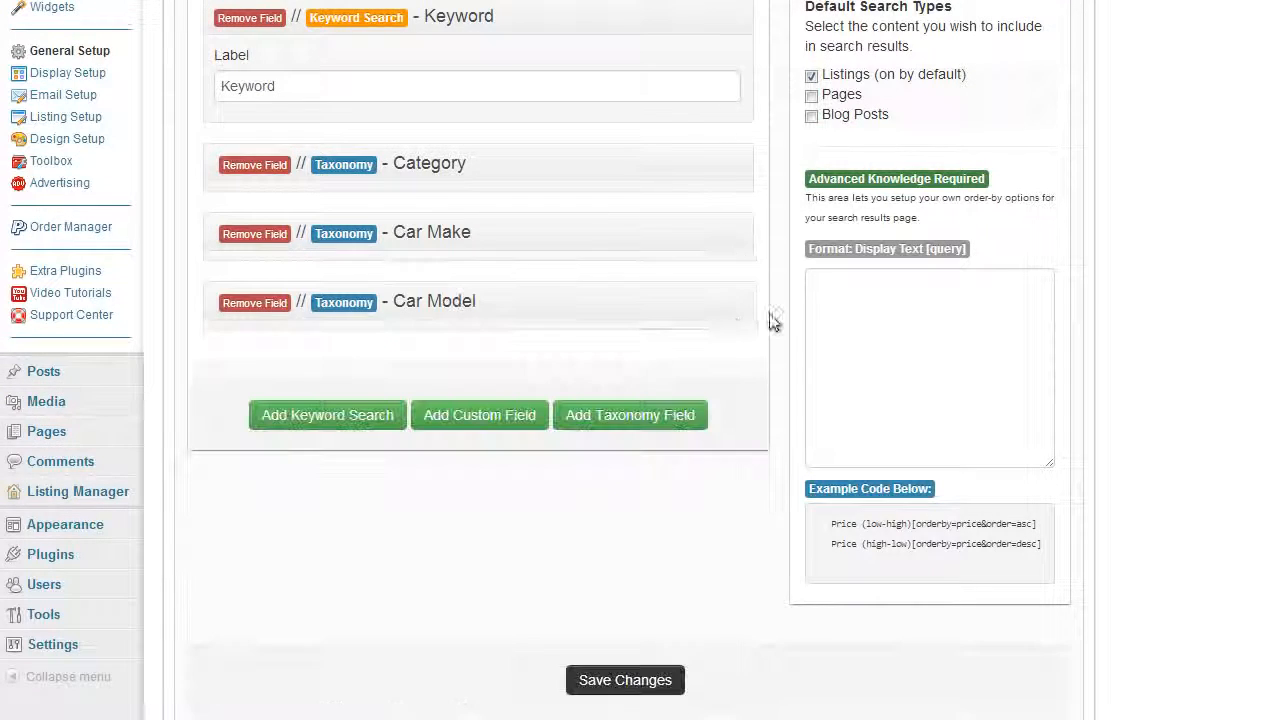
# Expand the Car Model search field, review its taxonomy, linked taxonomy and display settings, and collapse it
pyautogui.click(737, 314)
pyautogui.scroll(-2, 775, 322)
pyautogui.scroll(1, 778, 326)
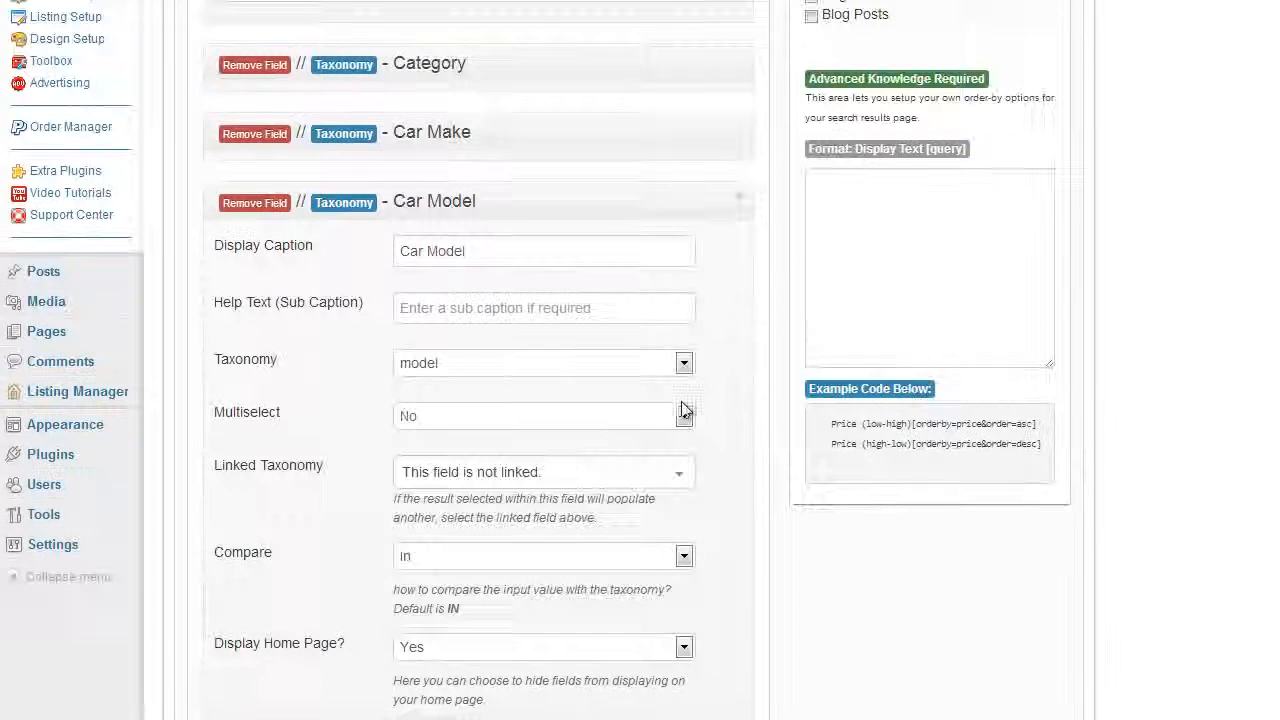
pyautogui.scroll(-2, 686, 414)
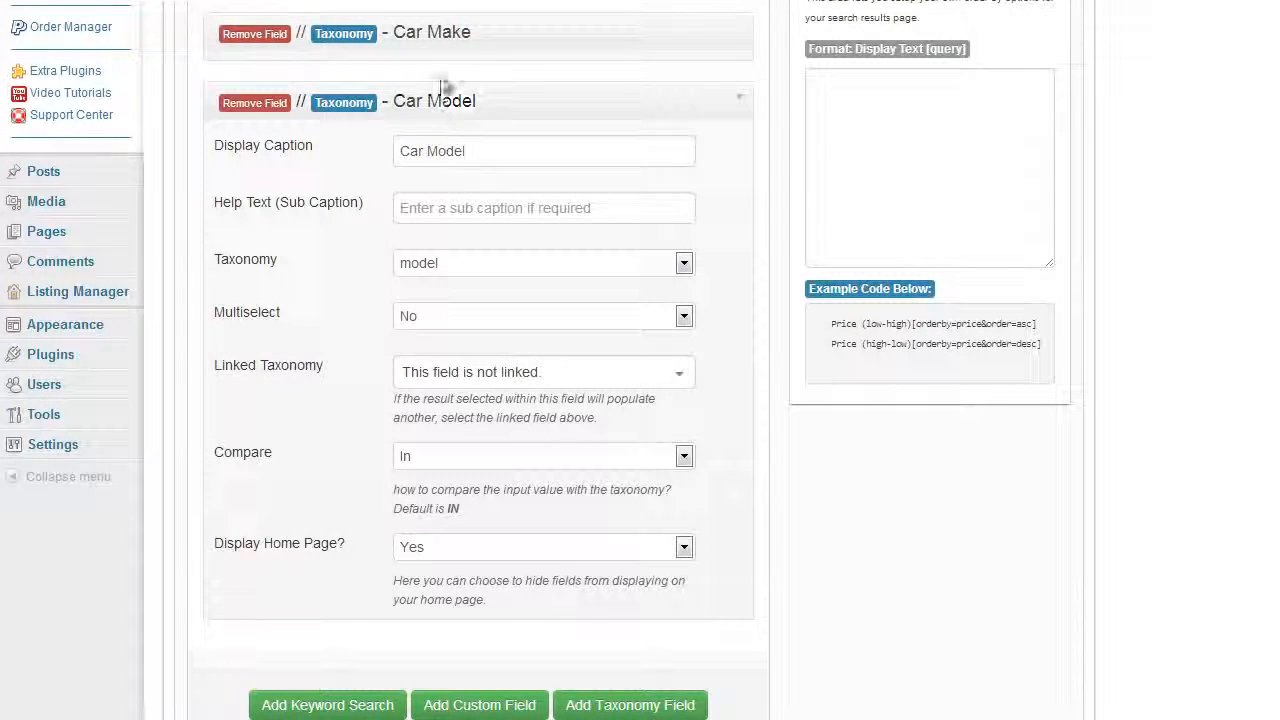
pyautogui.click(738, 100)
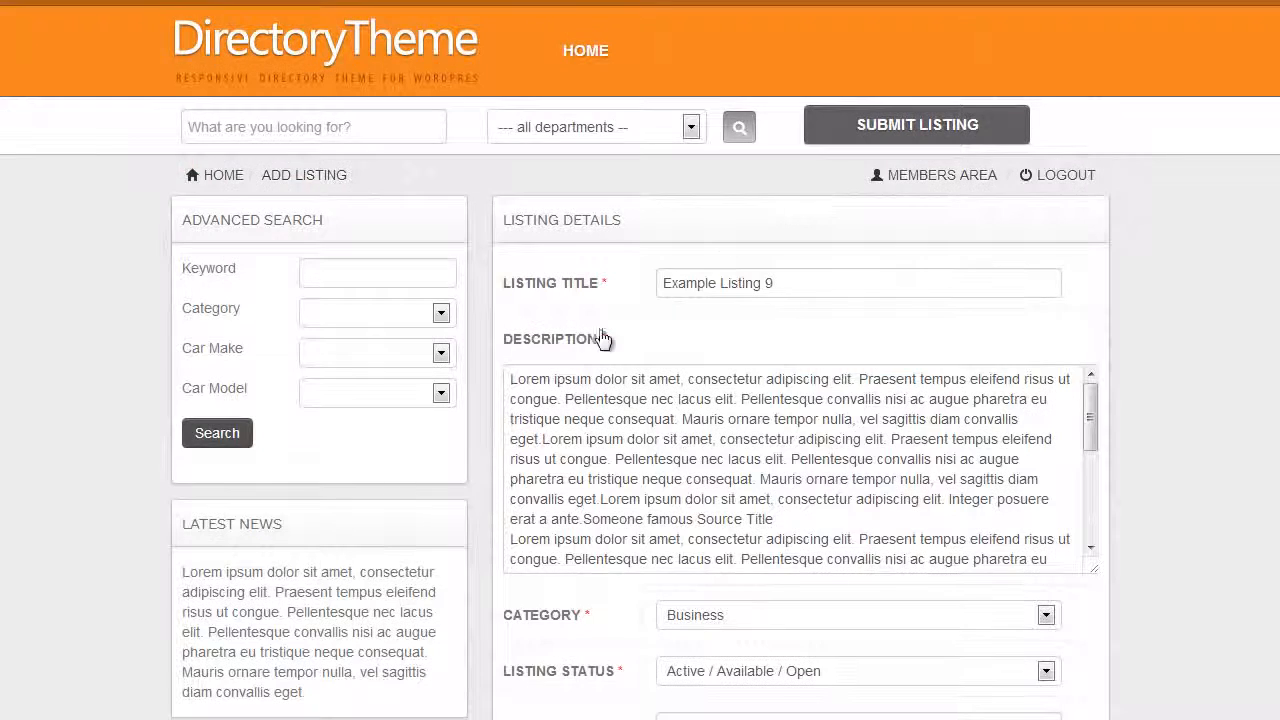
# Back on the directory site's listing edit form, change the title of Example Listing 9 to "Ford Fiesta" and save the listing
pyautogui.scroll(-3, 766, 580)
pyautogui.scroll(1, 814, 345)
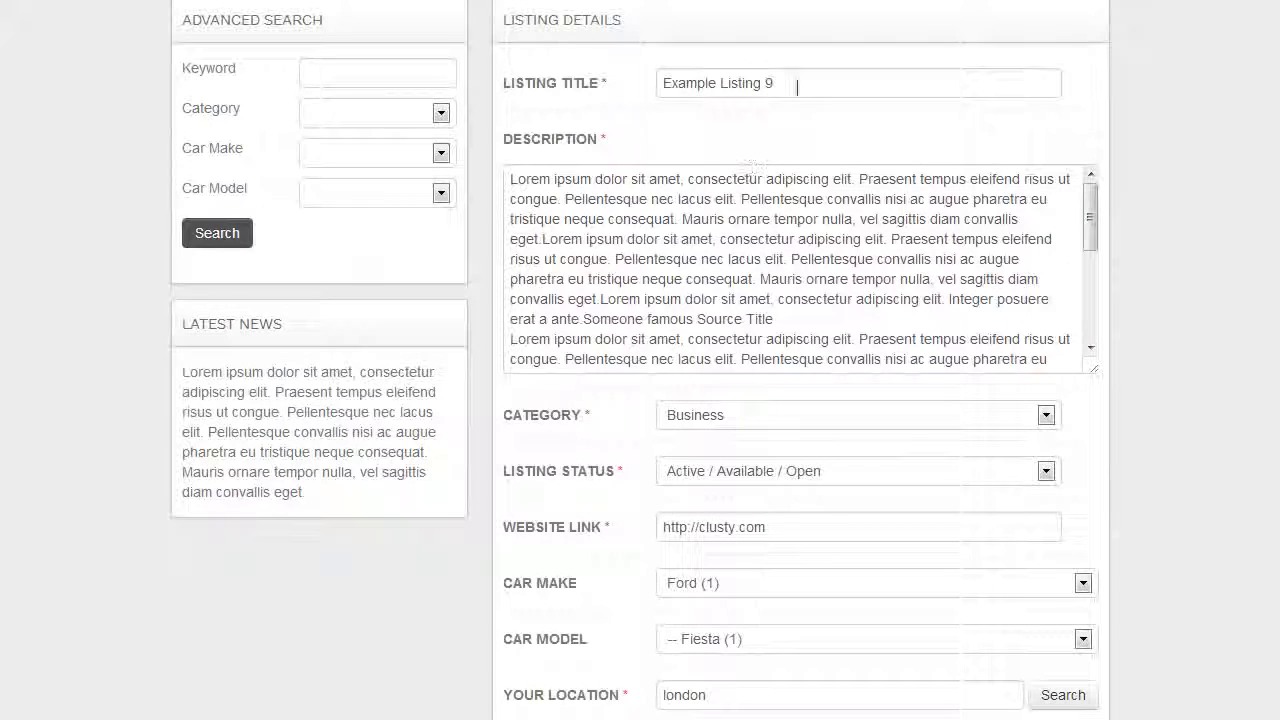
pyautogui.moveTo(772, 84); pyautogui.dragTo(651, 86)
pyautogui.write('Ford Fiesta')
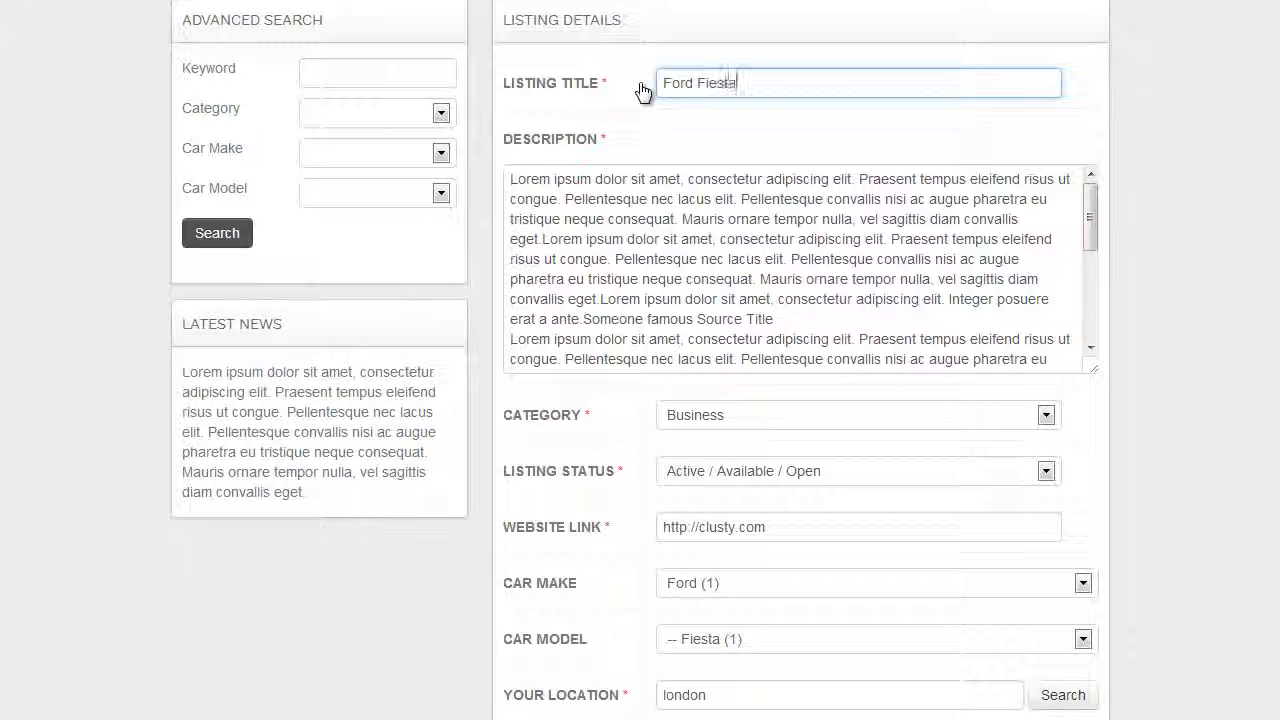
pyautogui.scroll(-4, 1143, 429)
pyautogui.click(594, 383)
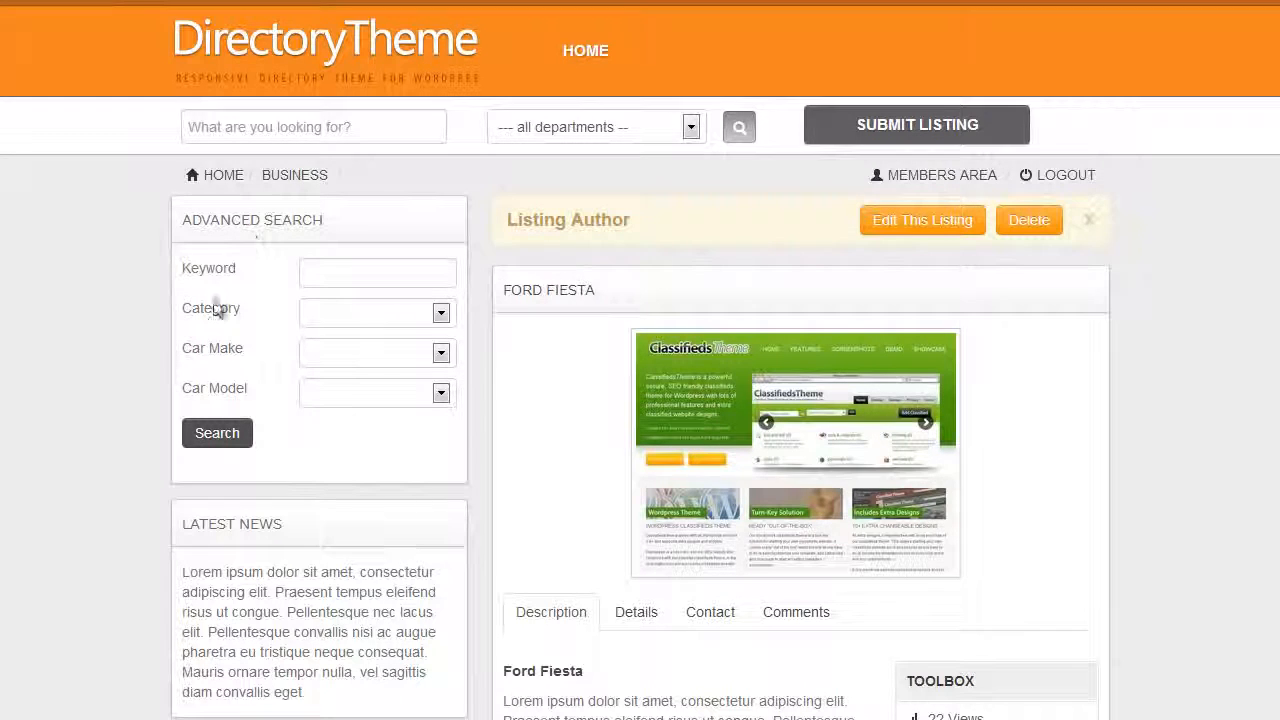
# Run the advanced search with the car make set to BMW and no car model
pyautogui.click(316, 362)
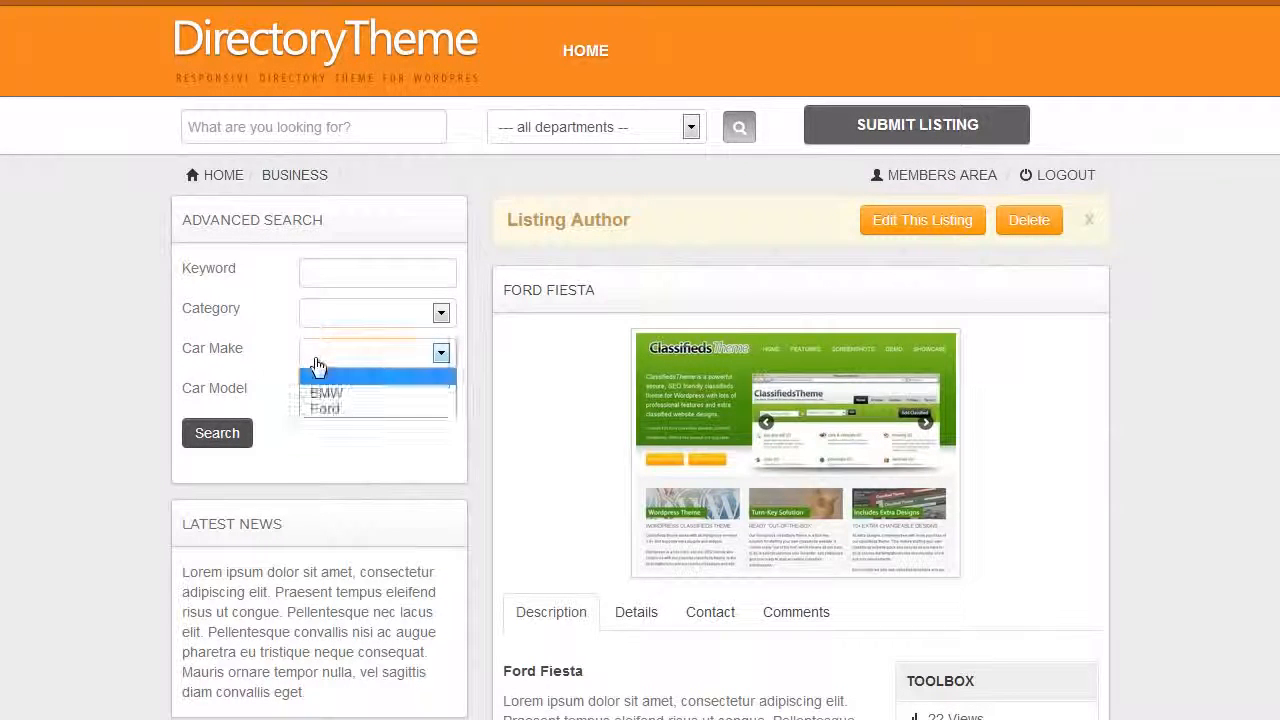
pyautogui.click(366, 398)
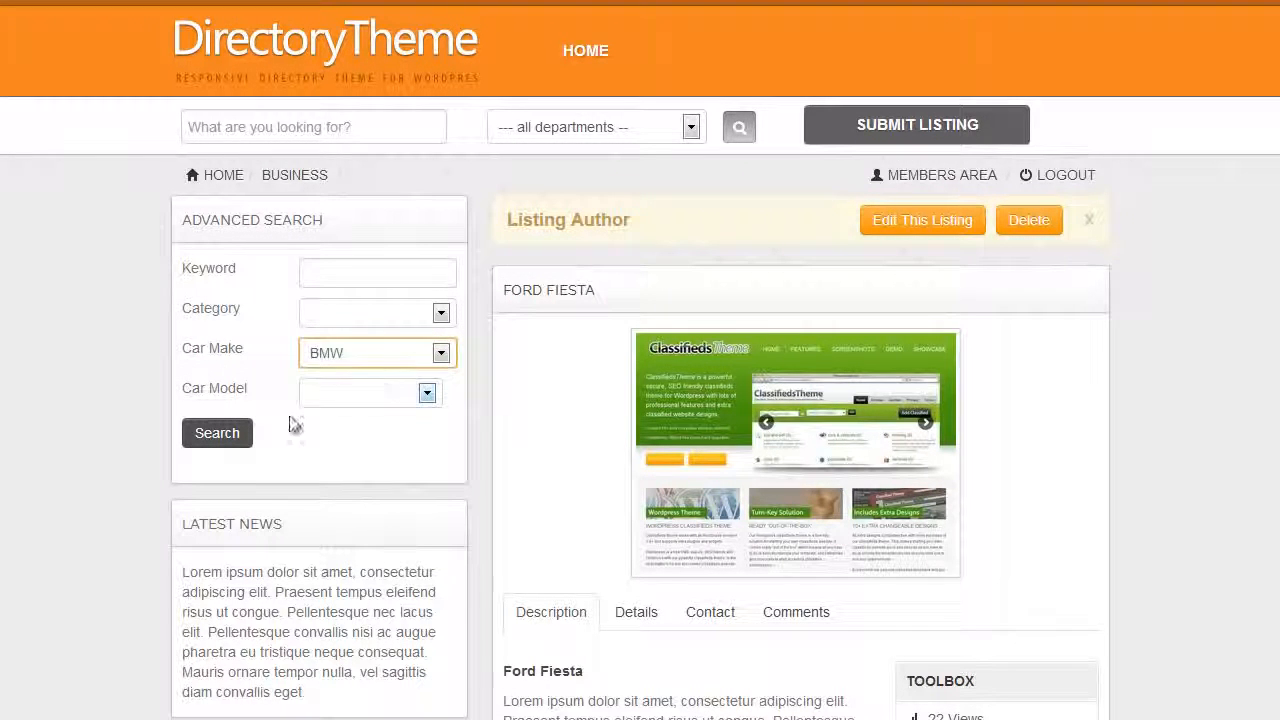
pyautogui.click(247, 435)
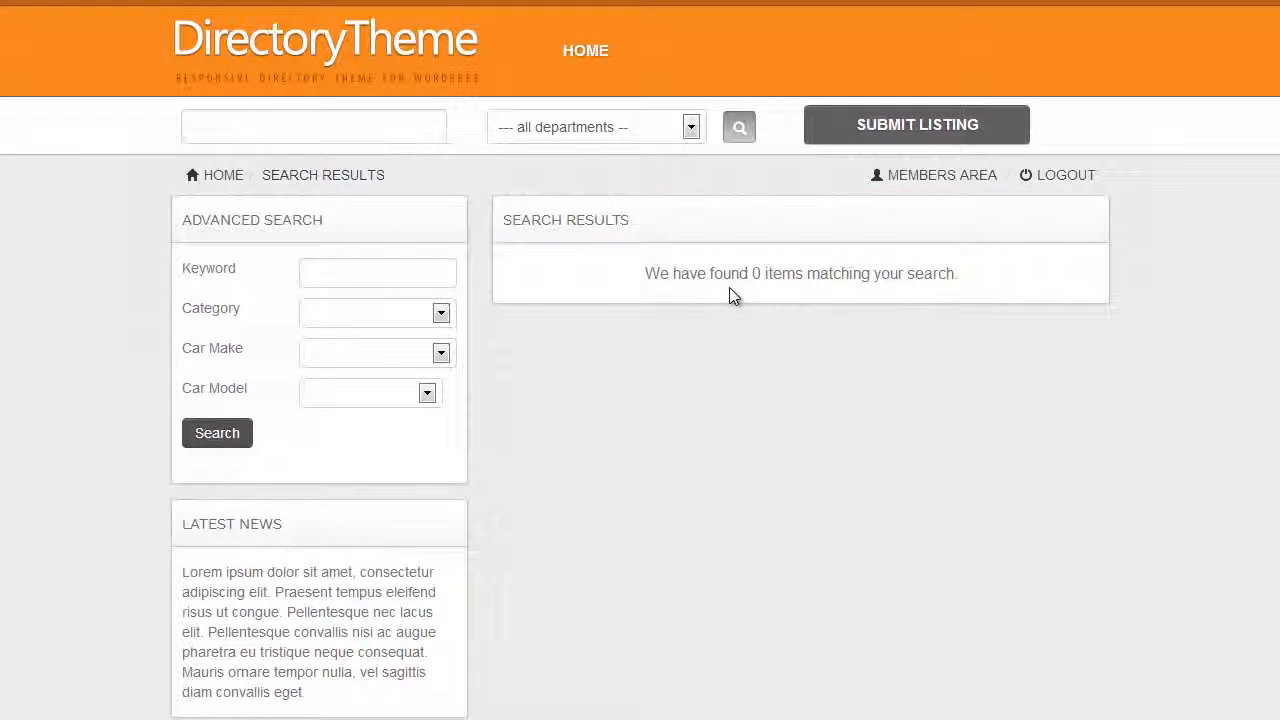
# Run the advanced search with the car make set to Ford and no car model
pyautogui.click(441, 355)
pyautogui.click(409, 407)
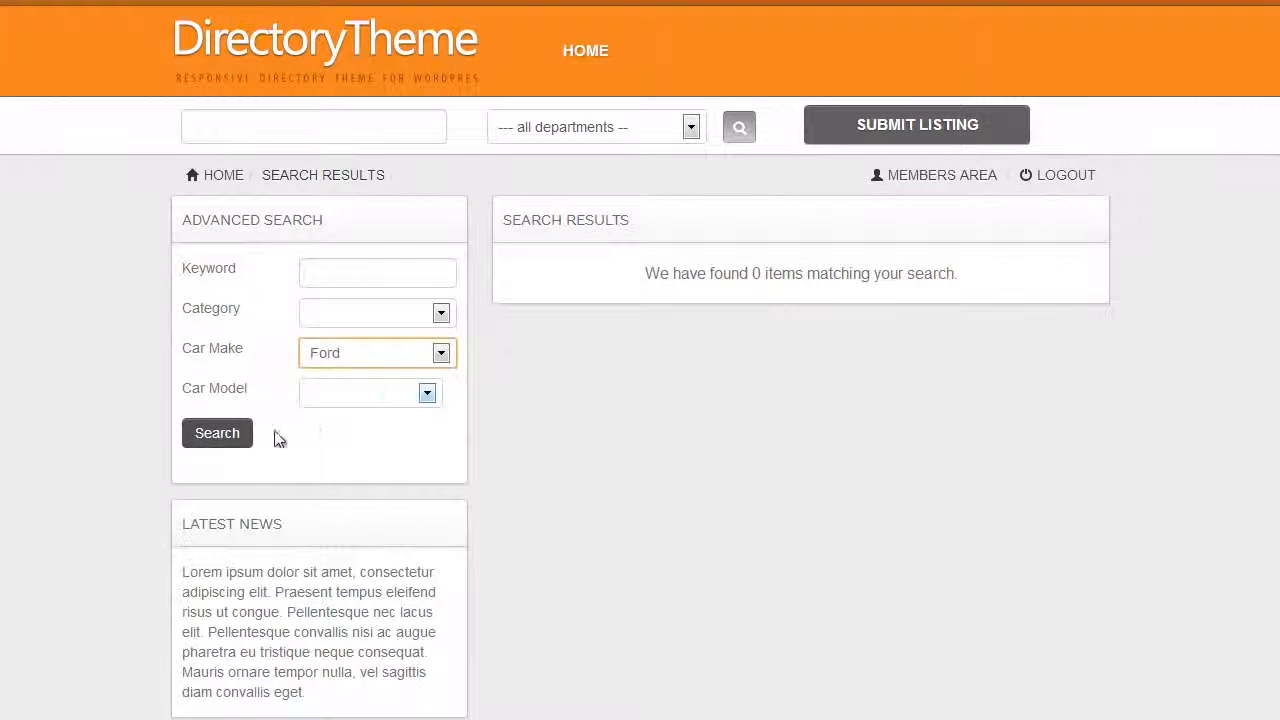
pyautogui.click(225, 433)
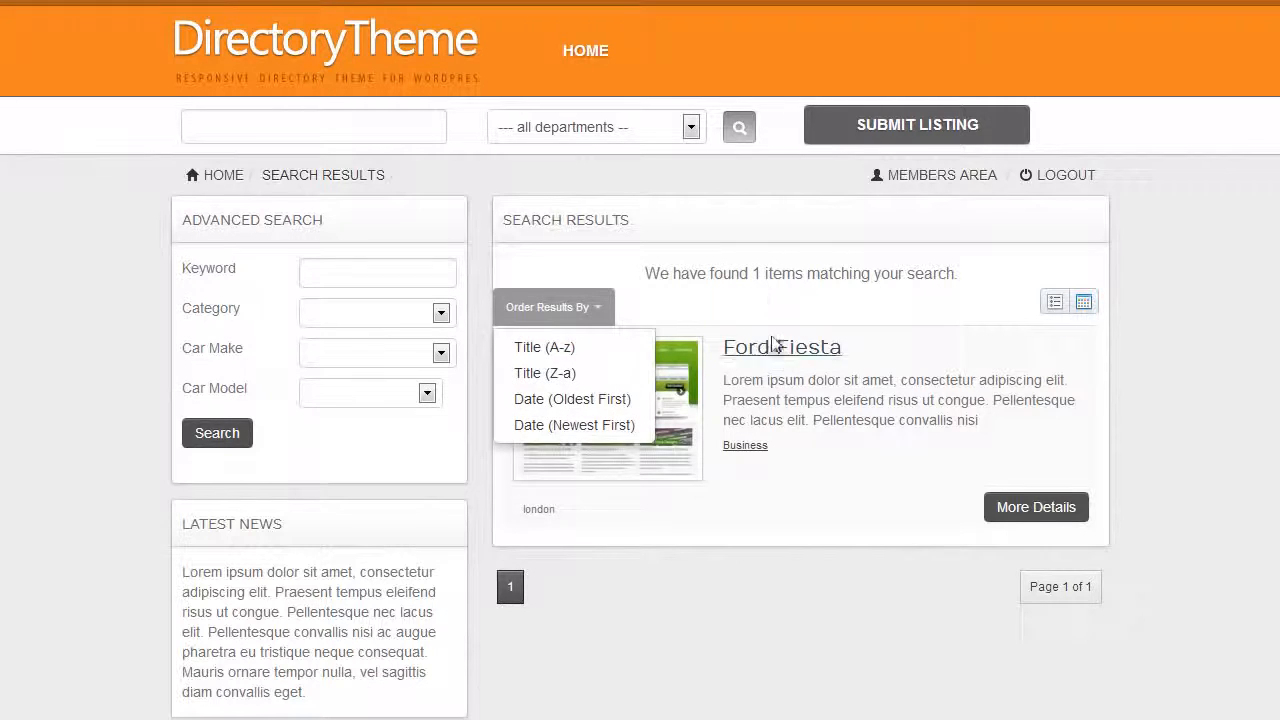
# Search the listings for car make Ford and the linked car model Focus
pyautogui.click(409, 370)
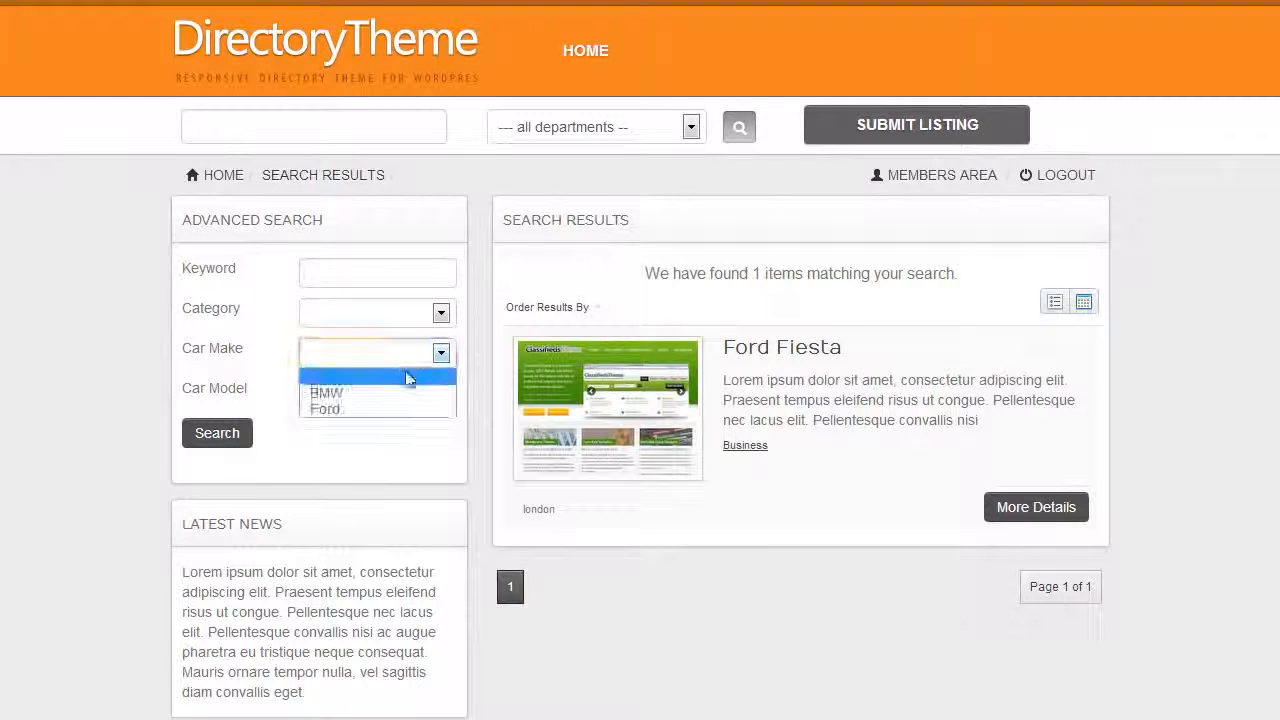
pyautogui.click(399, 407)
pyautogui.click(392, 396)
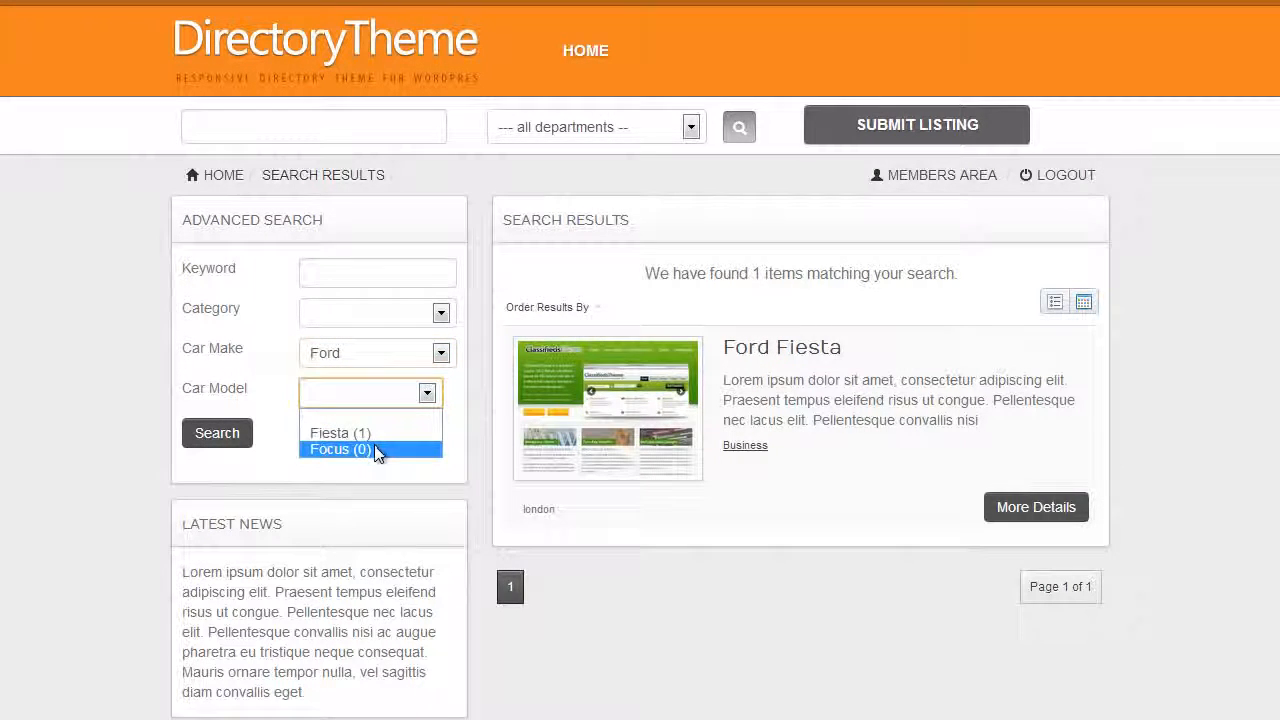
pyautogui.click(369, 449)
pyautogui.click(220, 435)
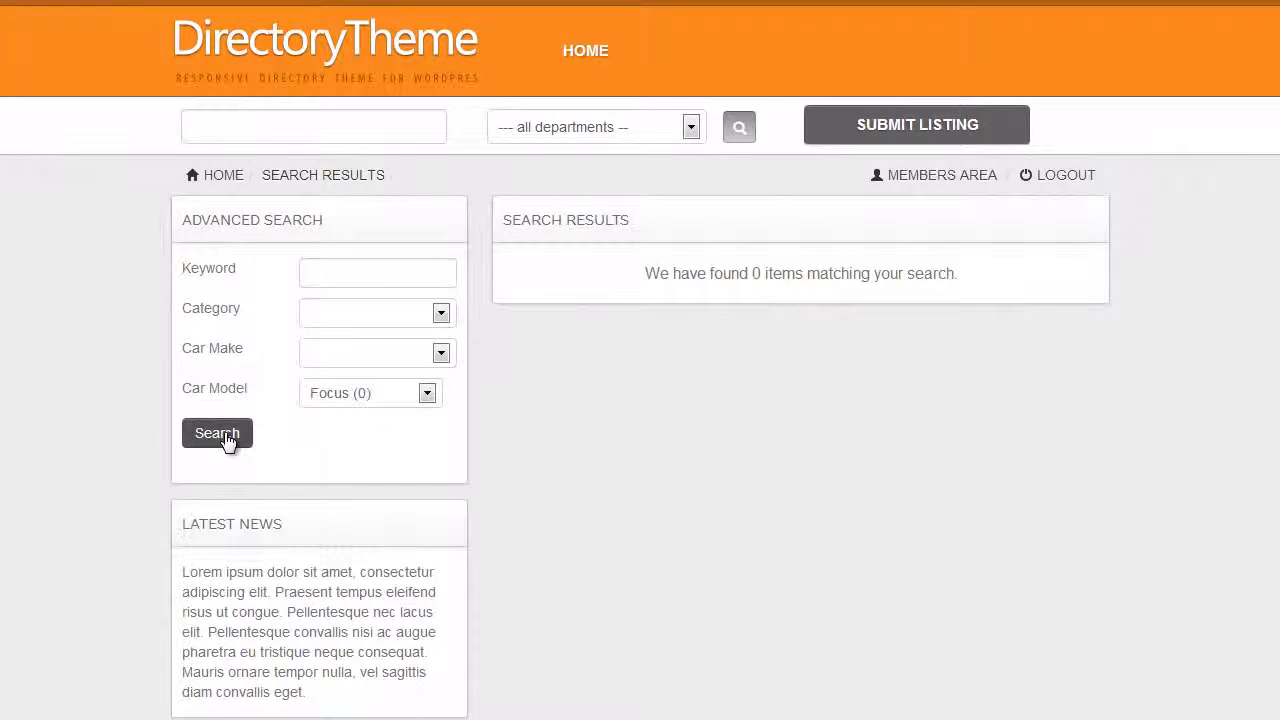
# Search the listings for car make Ford and the linked car model Fiesta
pyautogui.click(370, 352)
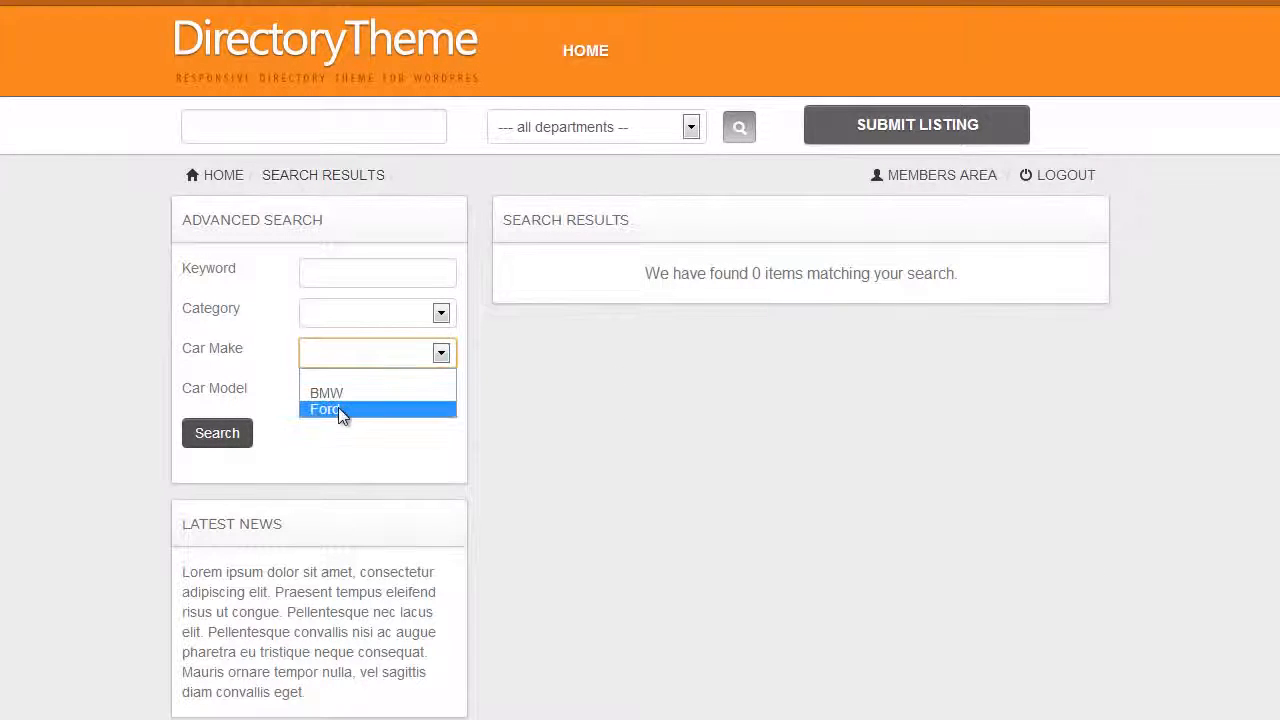
pyautogui.click(338, 407)
pyautogui.click(397, 400)
pyautogui.click(388, 444)
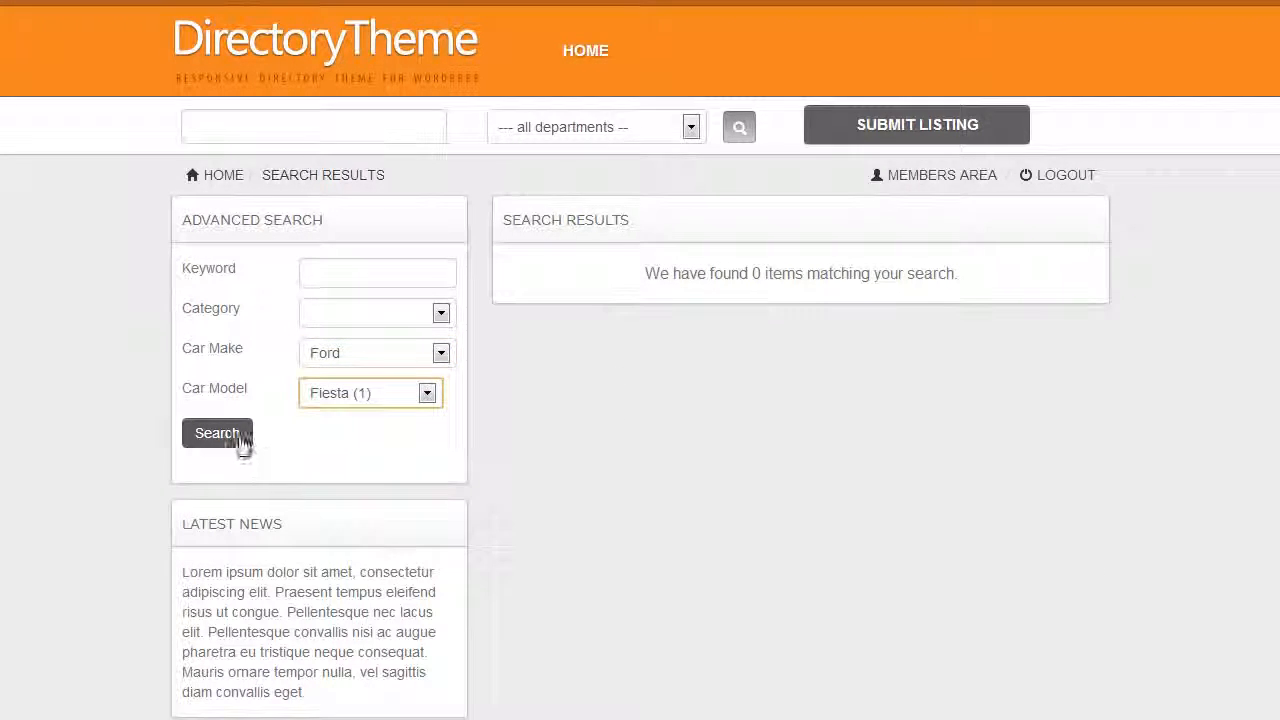
pyautogui.click(239, 442)
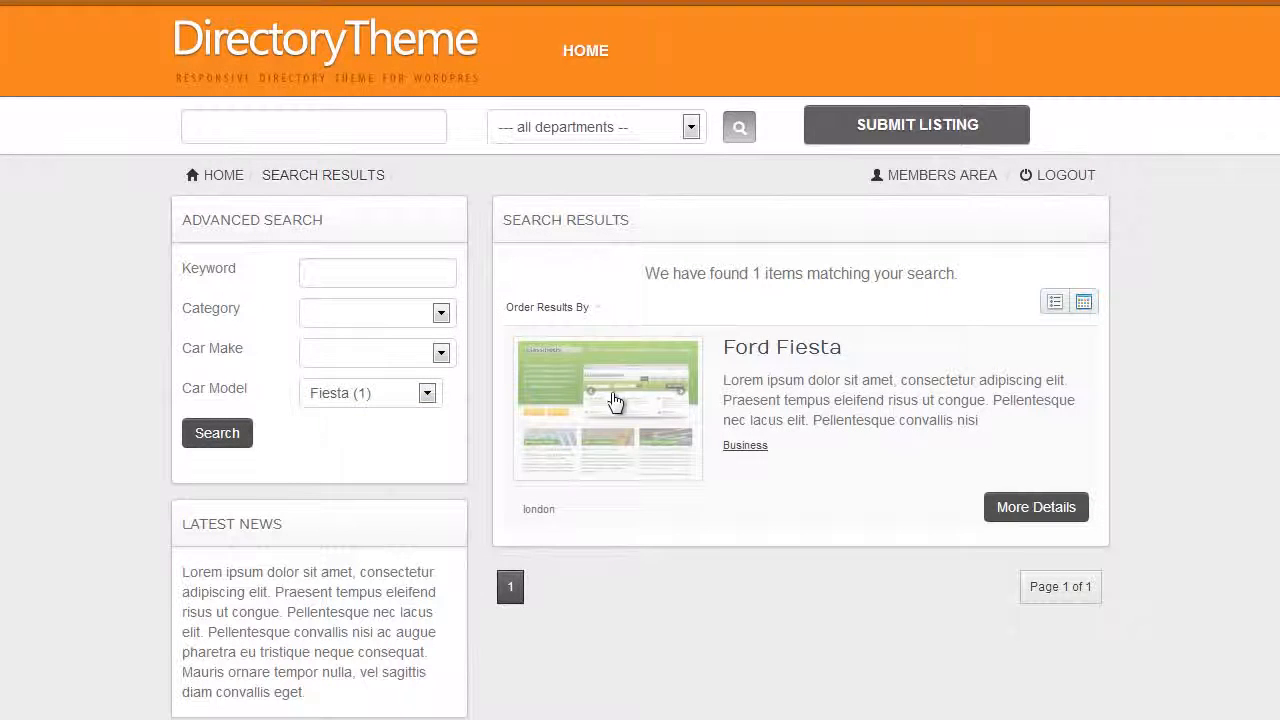